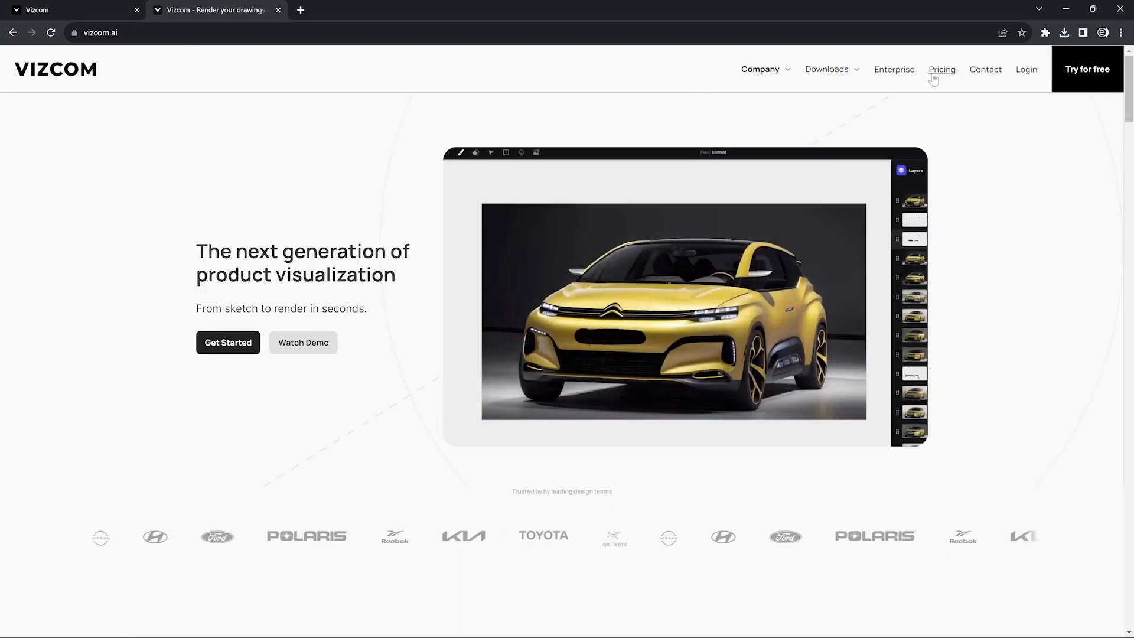
- Examine the features and monthly prices of the Starter, Professional and Organization plans on the Vizcom pricing page
click(940, 72)
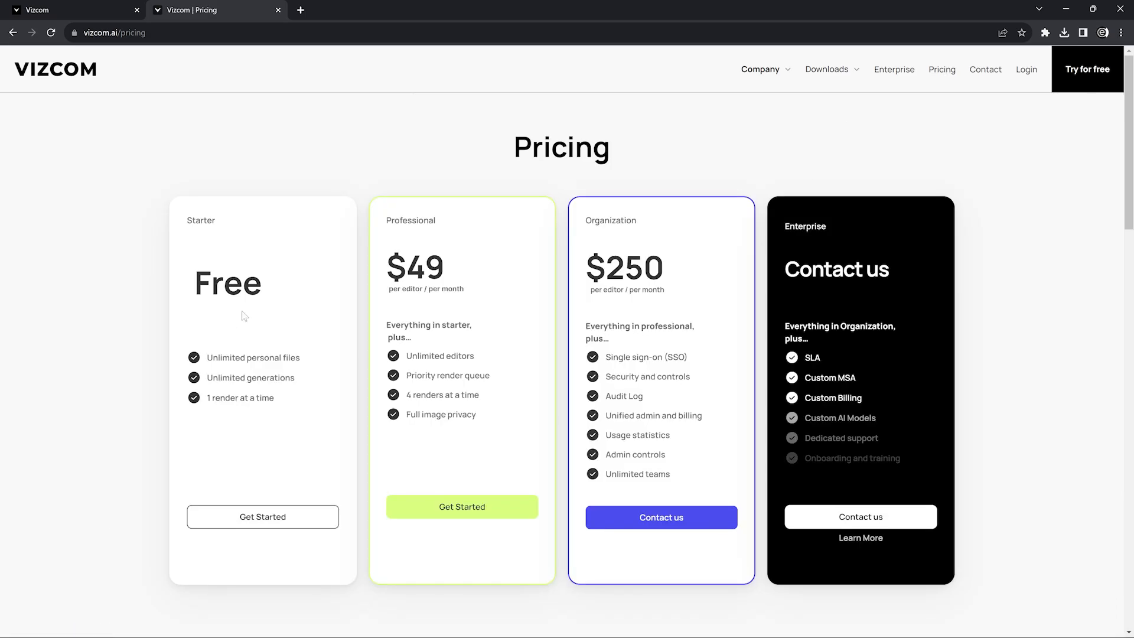
drag(289, 357, 235, 353)
click(258, 350)
drag(291, 378, 202, 377)
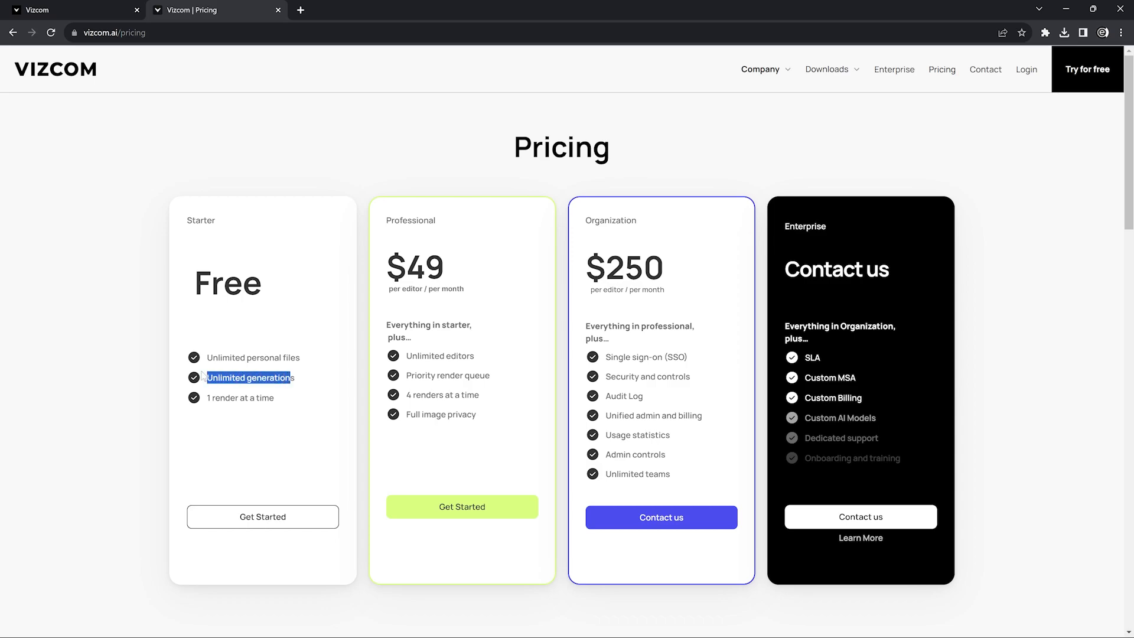
click(327, 389)
drag(280, 399, 210, 406)
click(214, 407)
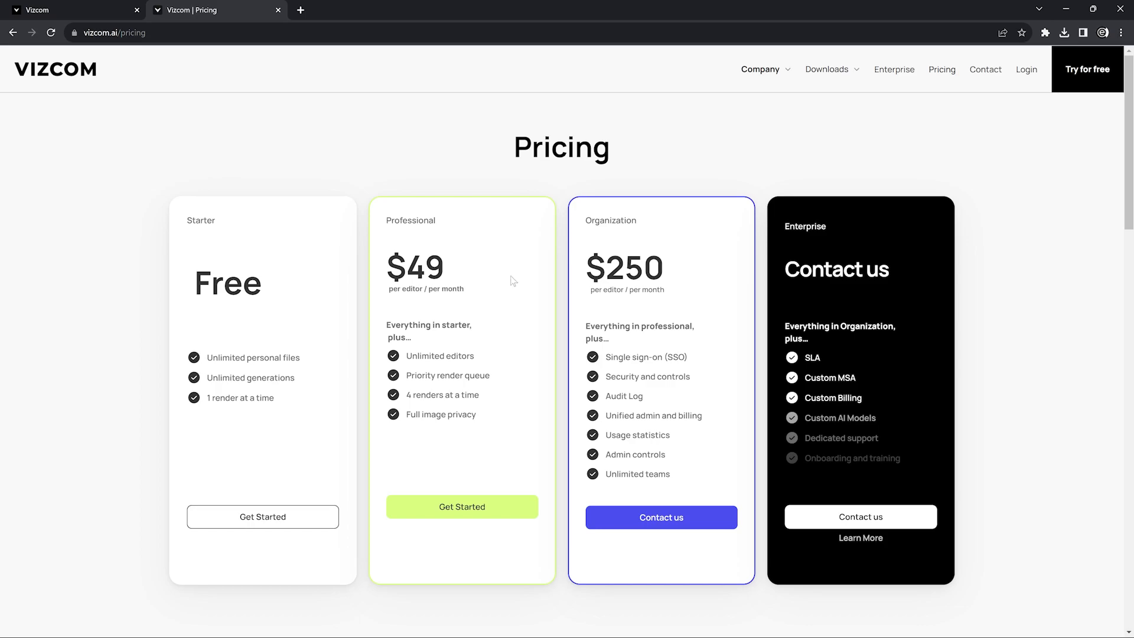
drag(472, 269, 387, 268)
click(464, 248)
drag(680, 267, 580, 265)
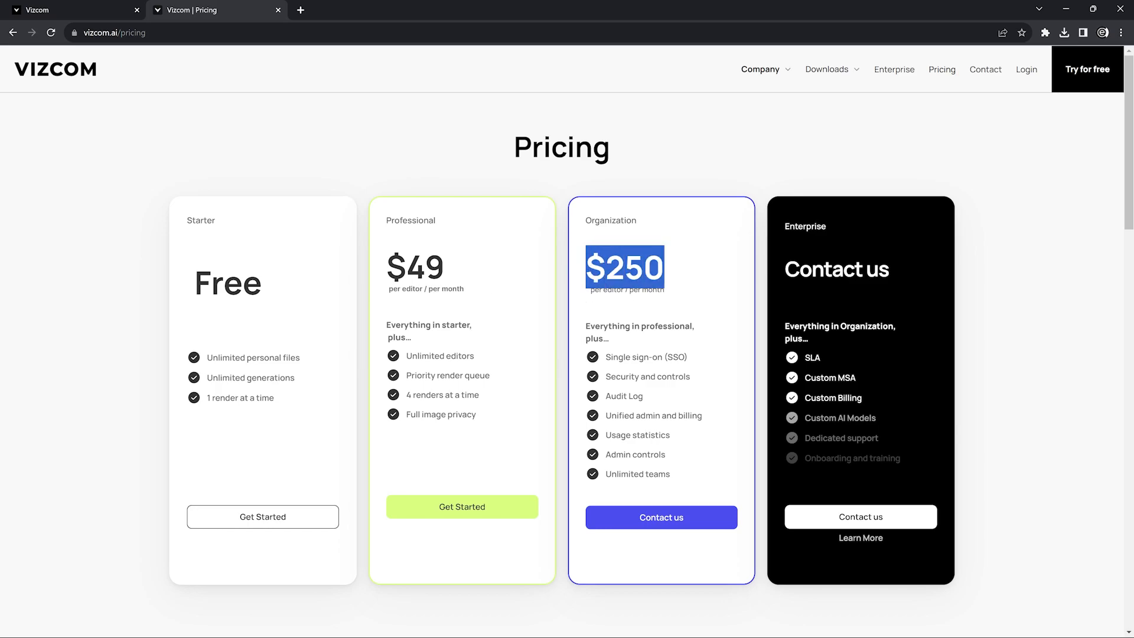
- Switch to the Vizcom workspace and create a new file with the Landscape 1920 × 1080 px canvas
click(81, 6)
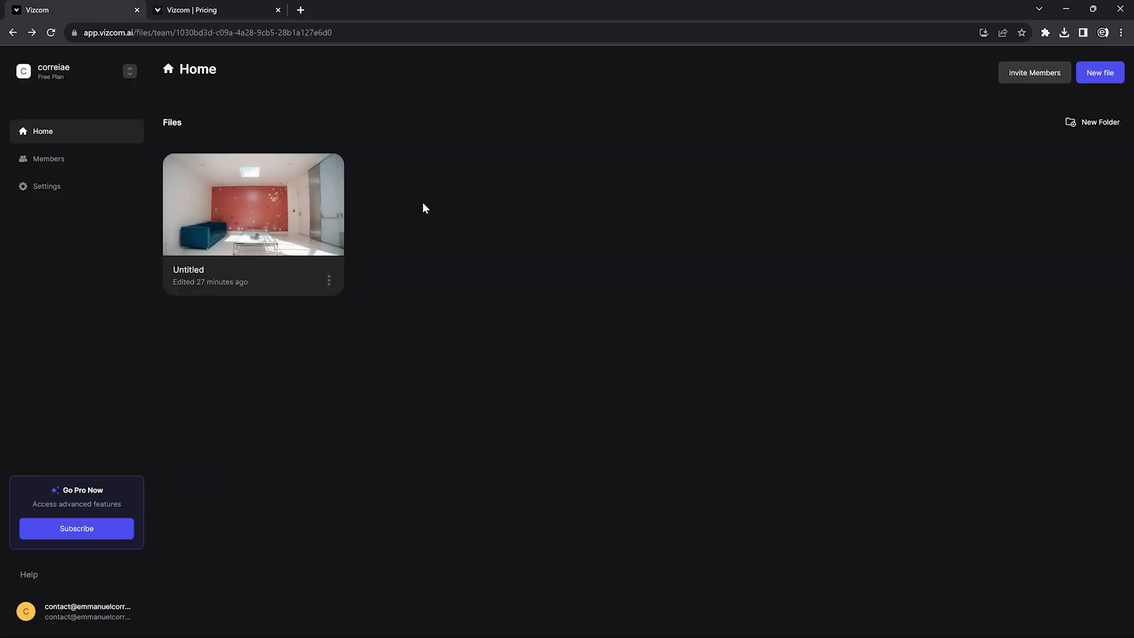
click(1093, 78)
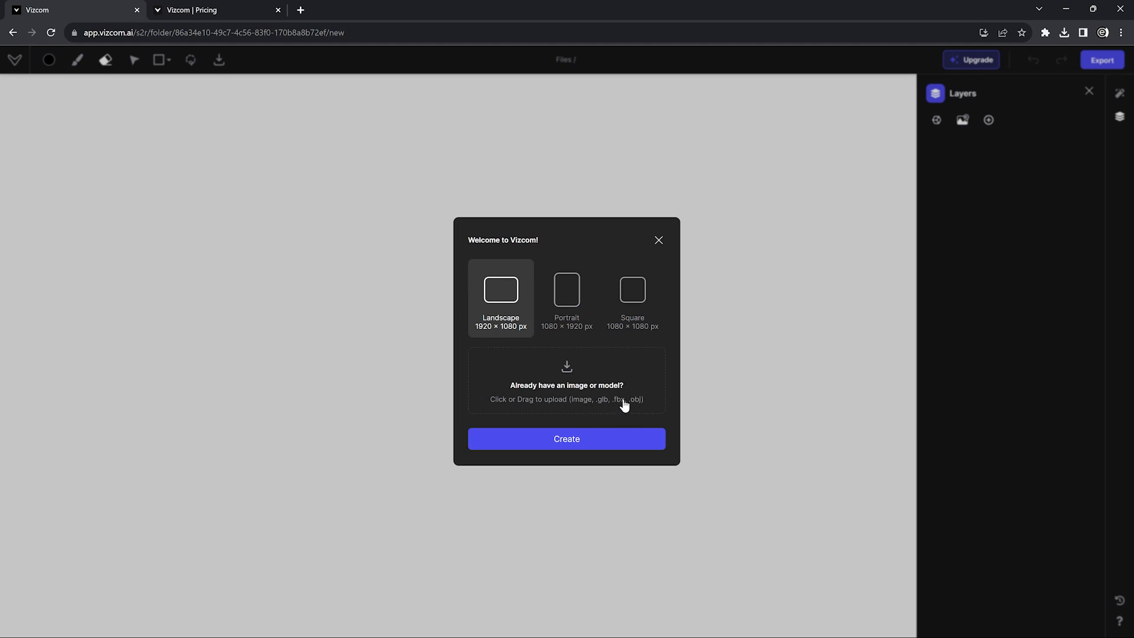
click(554, 444)
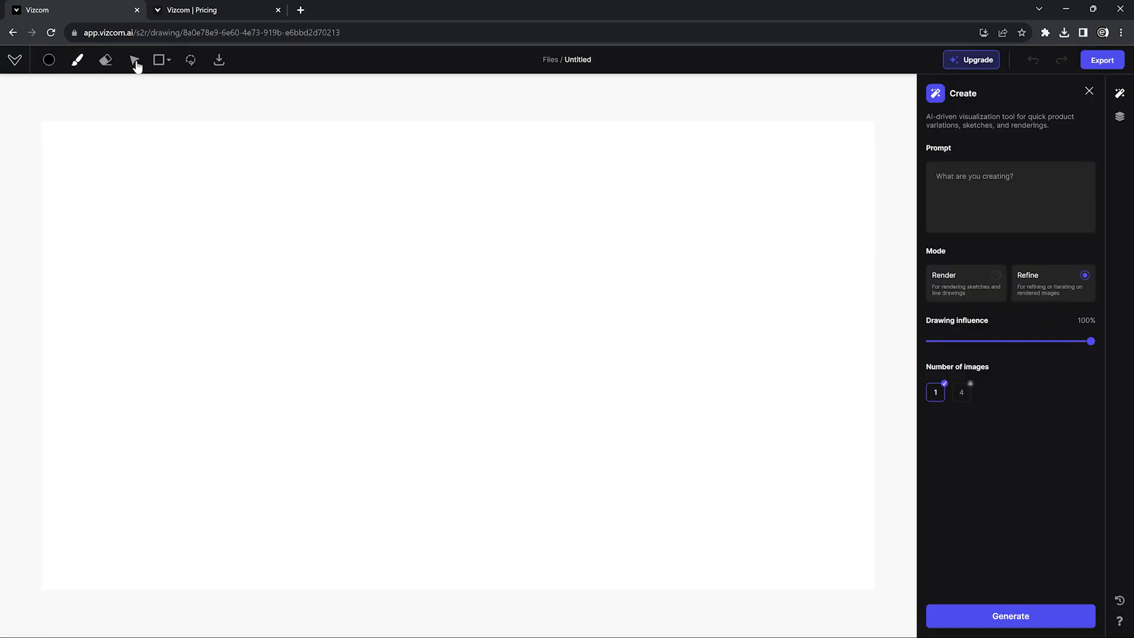
- Try a freehand brush stroke on the canvas with a changed size and tip shape, and undo it
click(77, 64)
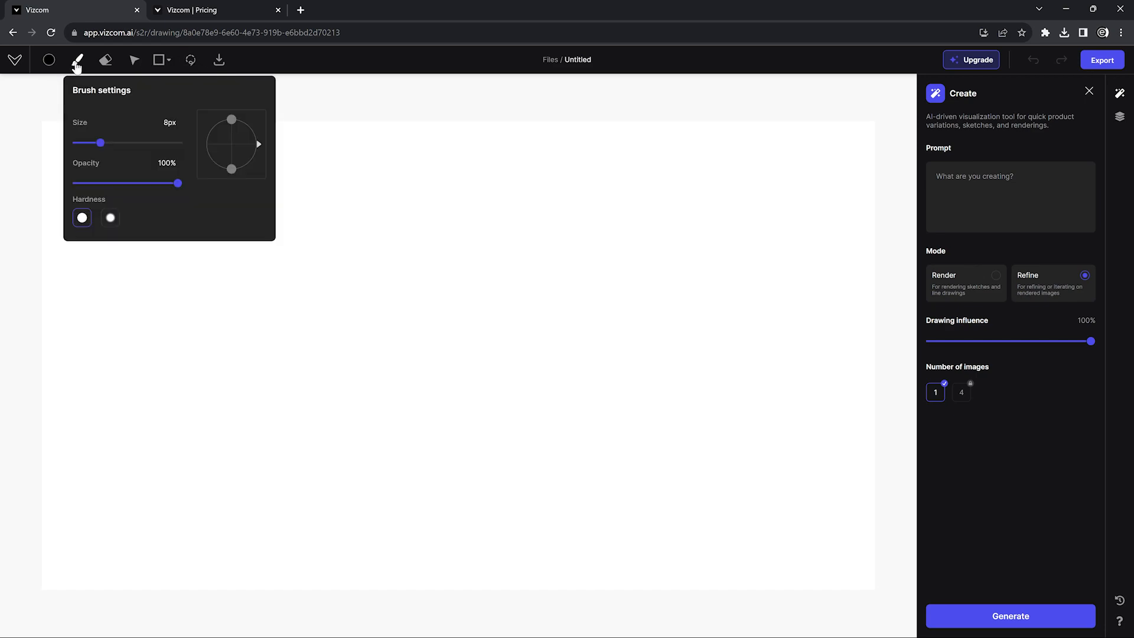
mouse_move(101, 143)
mouse_down()
mouse_move(161, 142)
mouse_move(123, 143)
mouse_up()
mouse_move(232, 121)
mouse_down()
mouse_move(232, 142)
mouse_move(254, 127)
mouse_up()
mouse_move(523, 310)
mouse_down()
mouse_move(452, 251)
mouse_move(369, 366)
mouse_move(244, 270)
mouse_move(388, 417)
mouse_move(570, 392)
mouse_up()
key(ctrl+z)
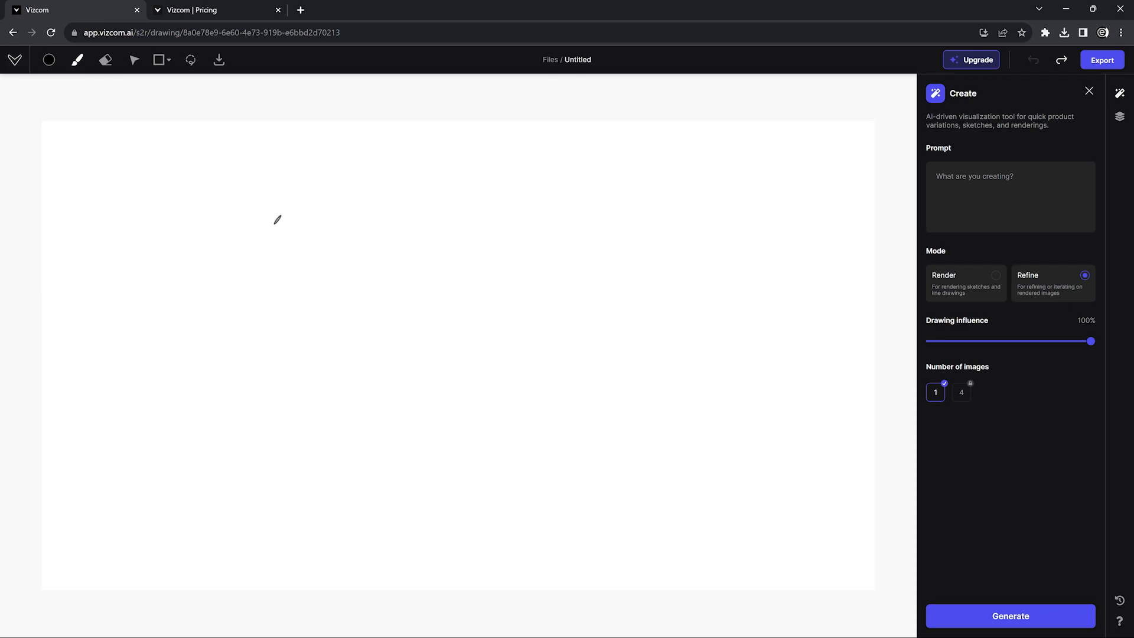
click(77, 60)
click(105, 60)
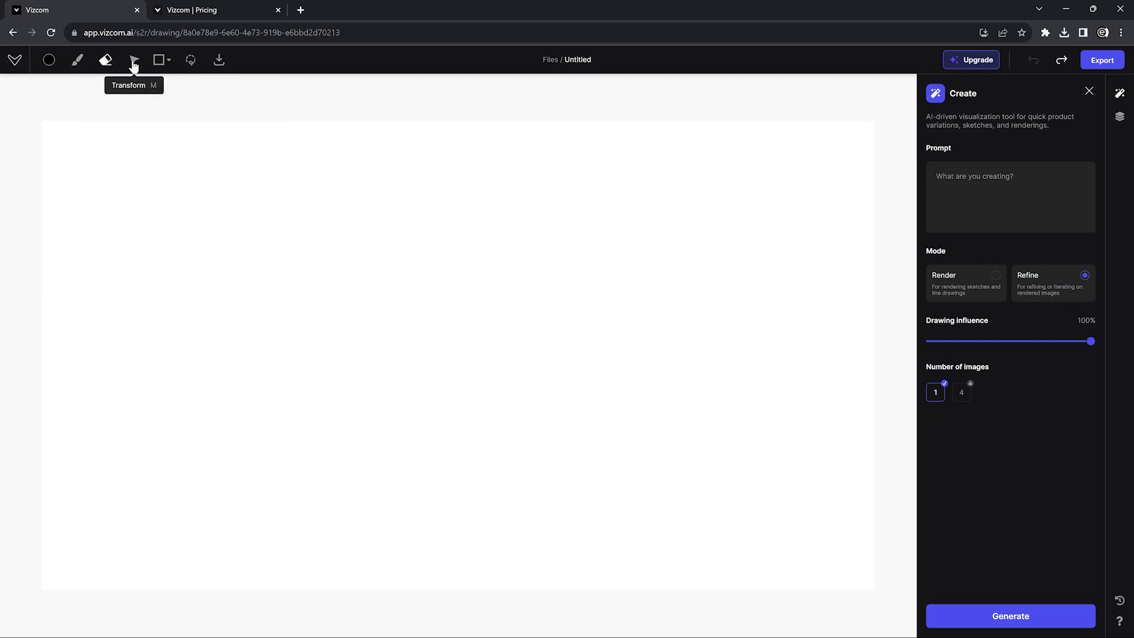
click(134, 62)
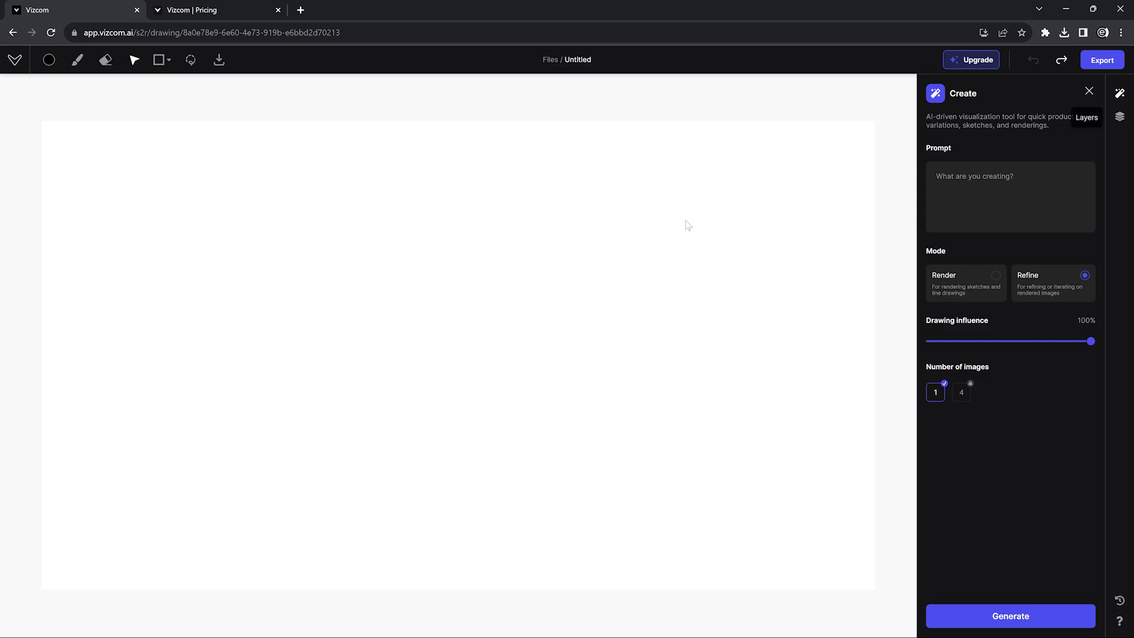
click(159, 60)
click(167, 59)
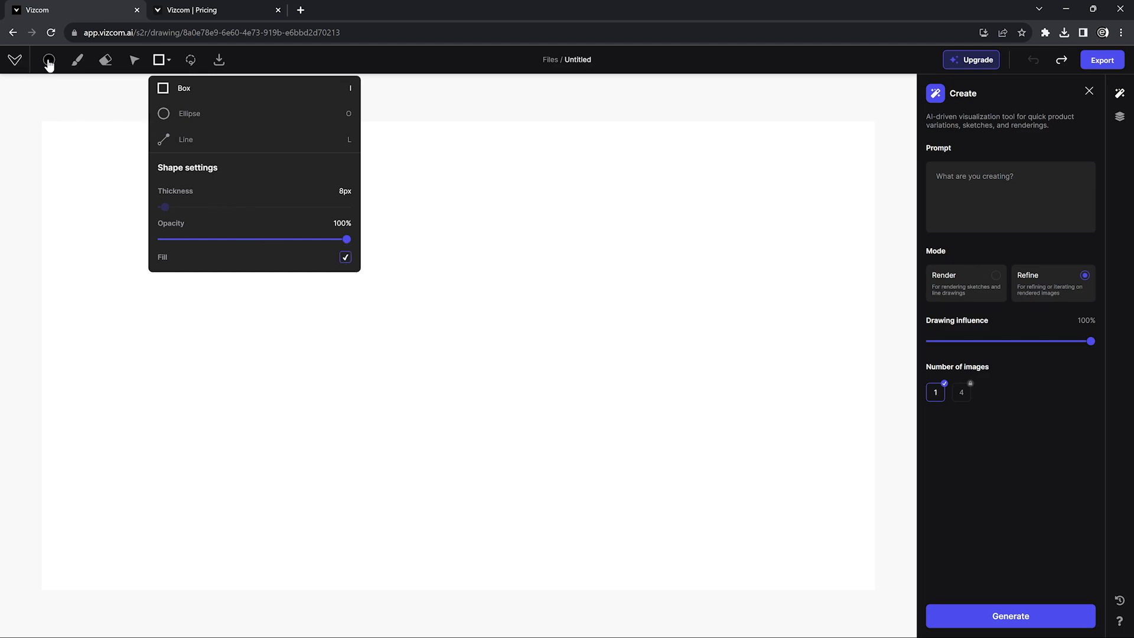
click(256, 55)
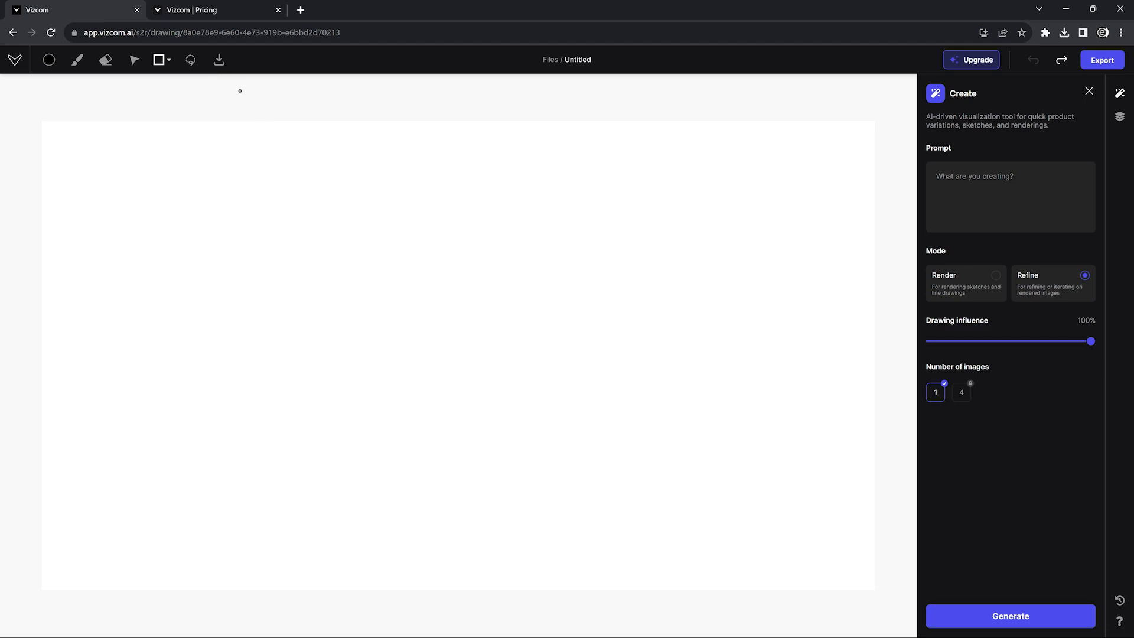
- Sketch a full-body robot in black with the 8px brush, with antennae, face, neck rings, round torso, jointed arms and legs
click(76, 60)
right_click(73, 61)
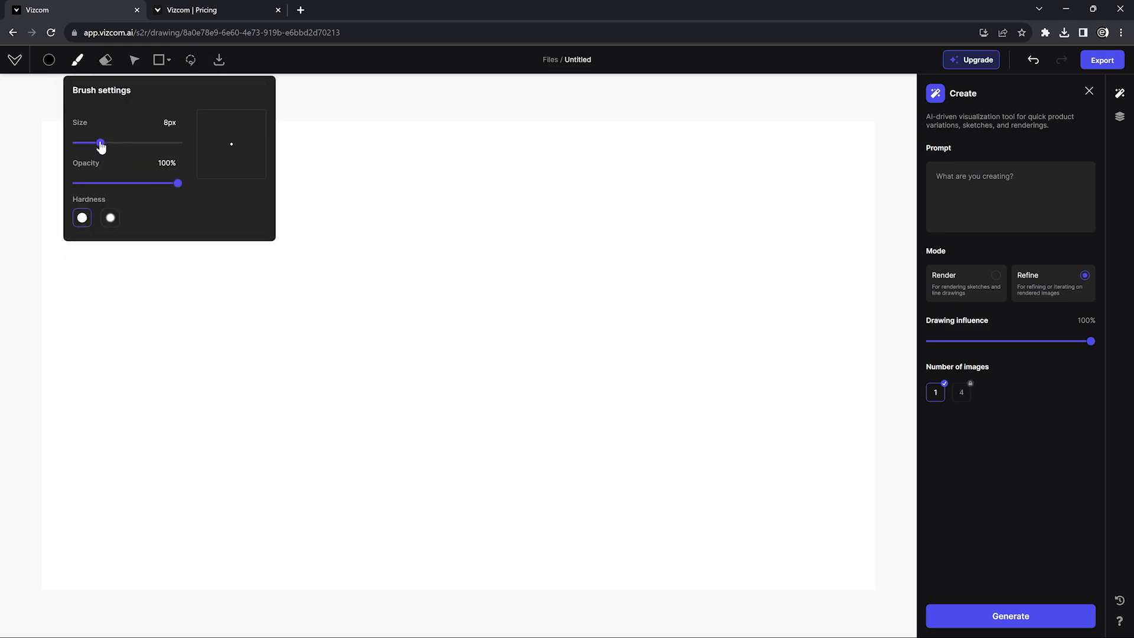
drag(447, 219, 449, 219)
drag(407, 230, 376, 211)
drag(449, 345, 456, 345)
drag(524, 363, 523, 378)
drag(377, 393, 384, 400)
drag(329, 436, 346, 450)
drag(483, 470, 502, 466)
drag(424, 478, 439, 527)
drag(422, 538, 437, 540)
drag(414, 557, 438, 568)
drag(436, 373, 436, 432)
drag(427, 278, 428, 294)
drag(473, 364, 477, 425)
click(106, 59)
- Set the generation mode to Render with the Vizcom General render style
click(1011, 197)
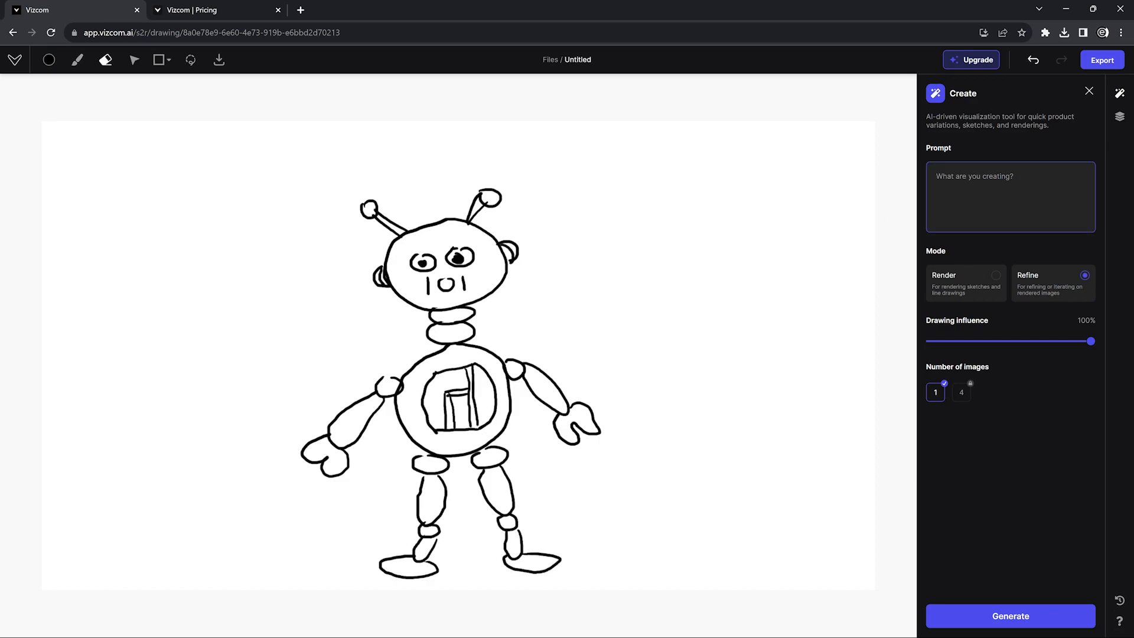
click(953, 280)
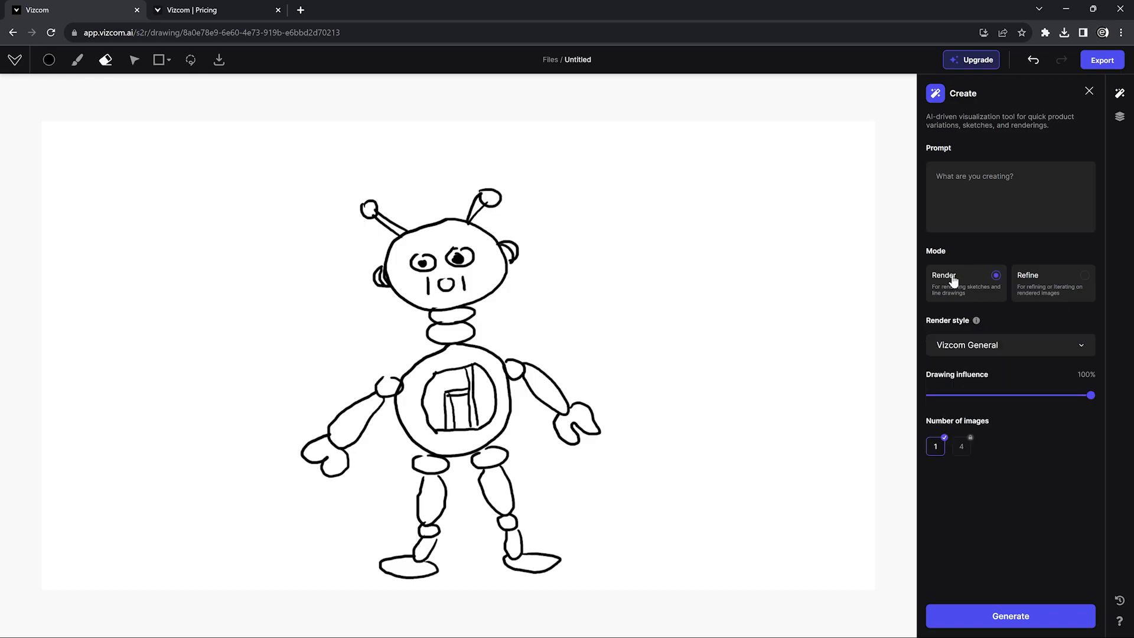
click(1027, 295)
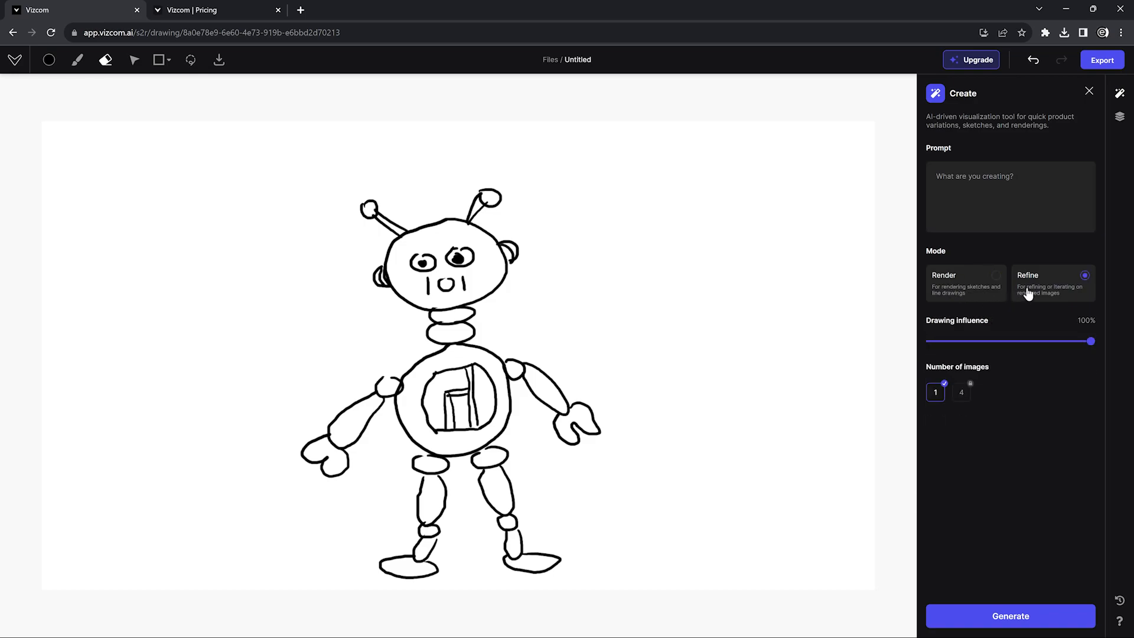
click(966, 290)
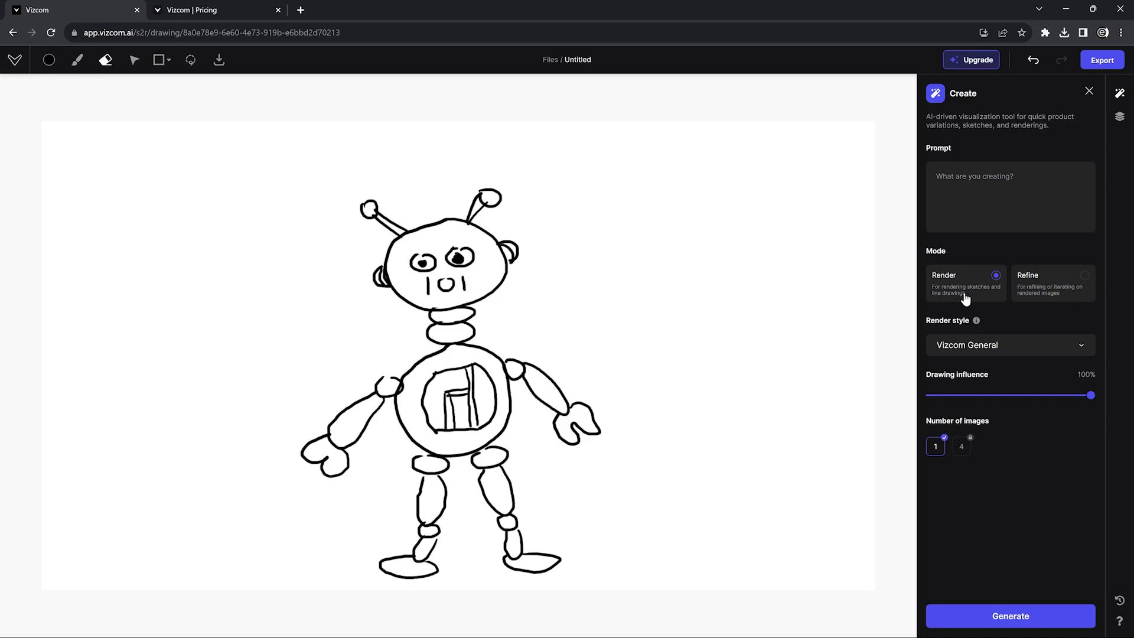
click(996, 348)
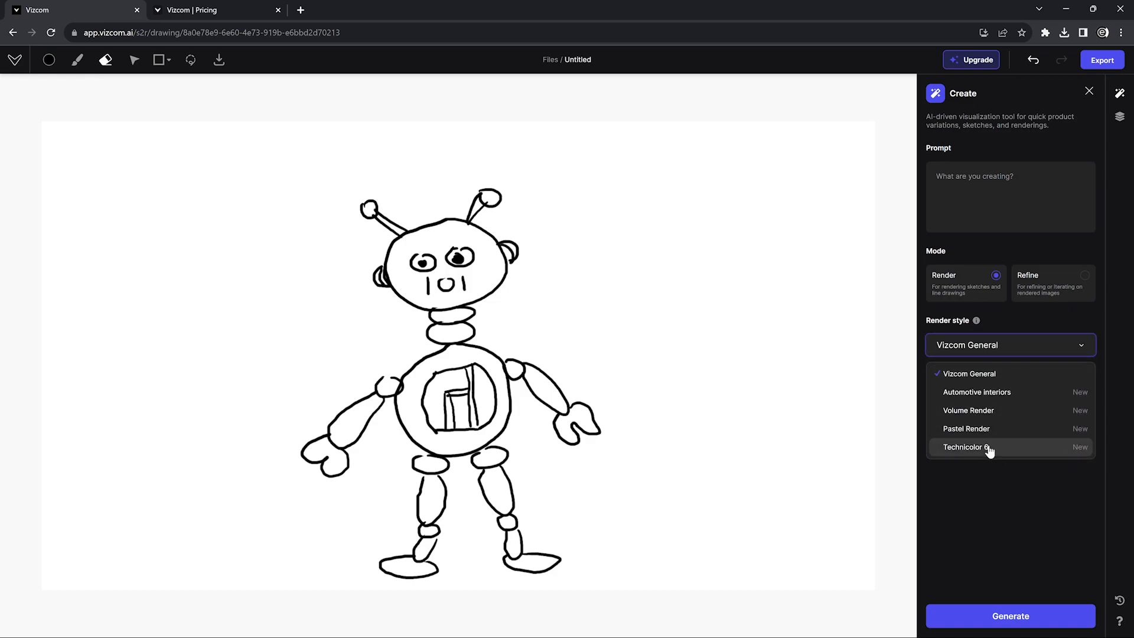
click(976, 375)
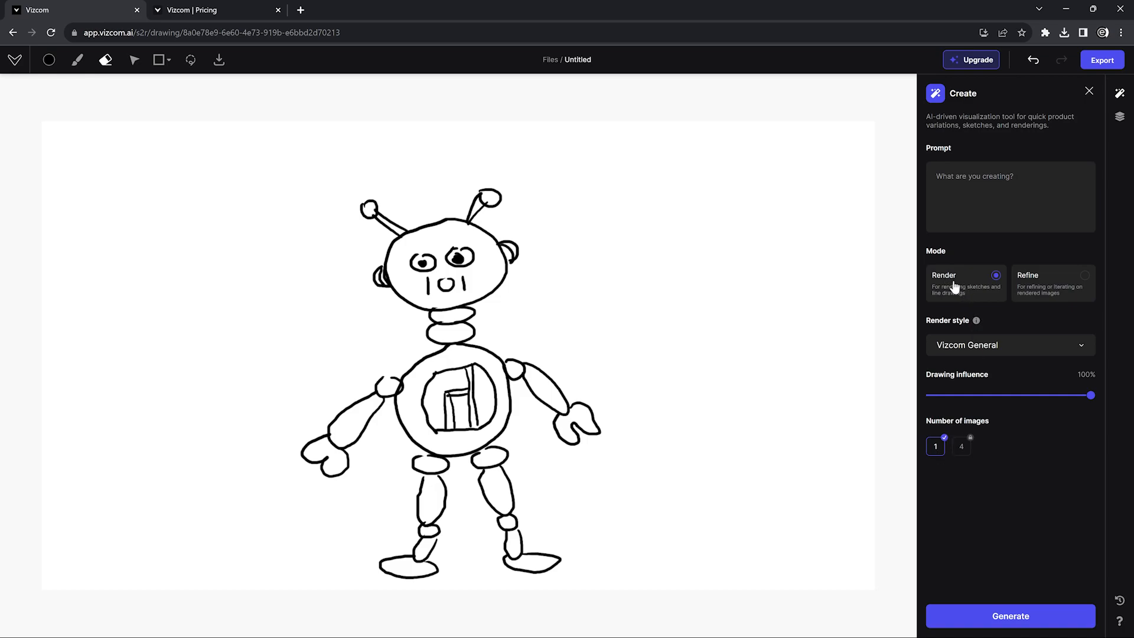
- Generate a render of the sketch from the prompt "A vintage robot"
click(981, 195)
text(A vintage robot)
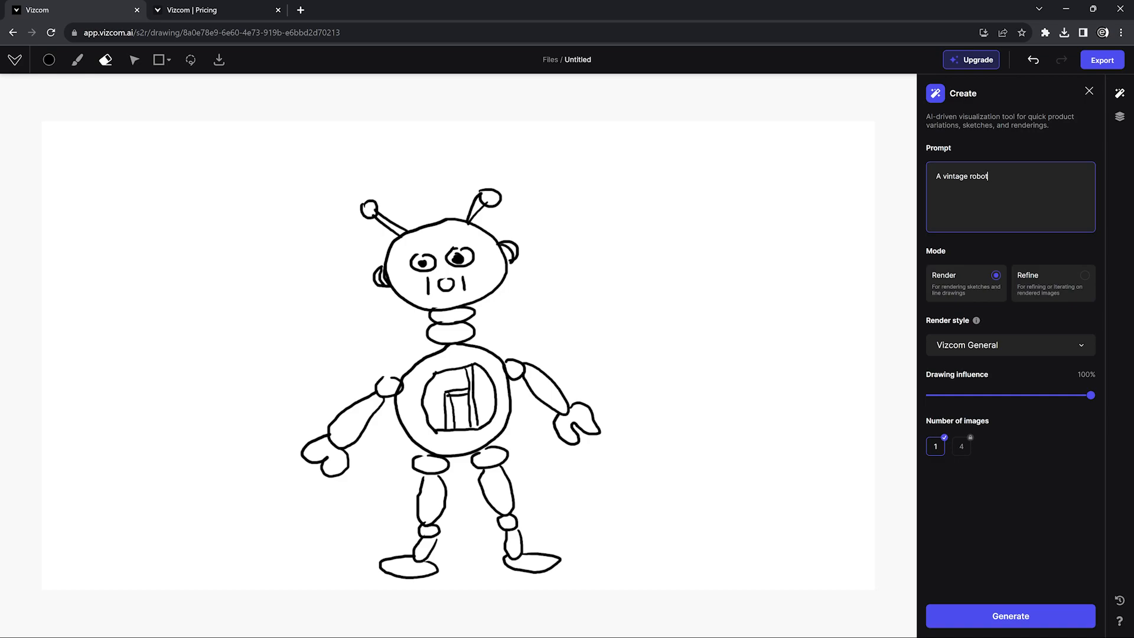
click(986, 618)
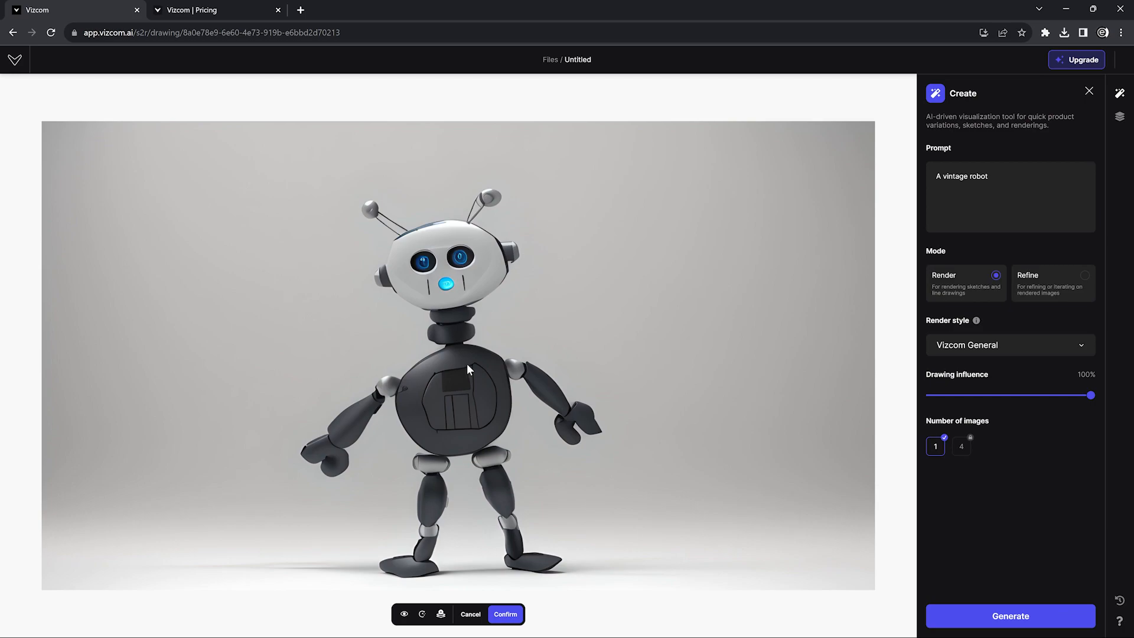
- Compare the generated robot image with the sketch and accept the render
click(405, 614)
click(404, 615)
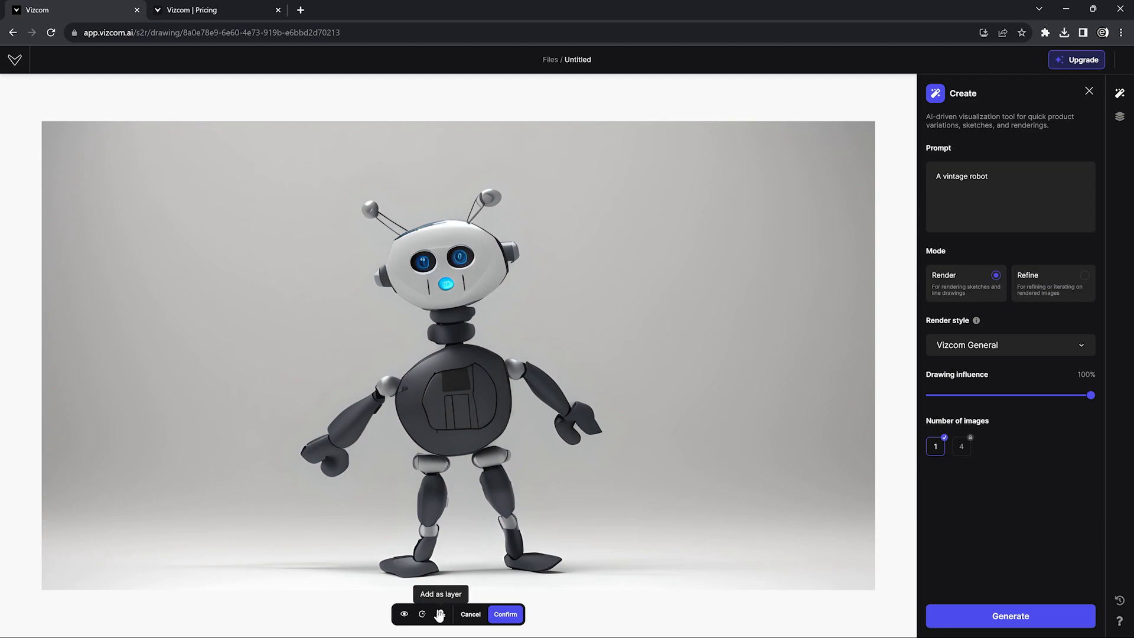
click(506, 615)
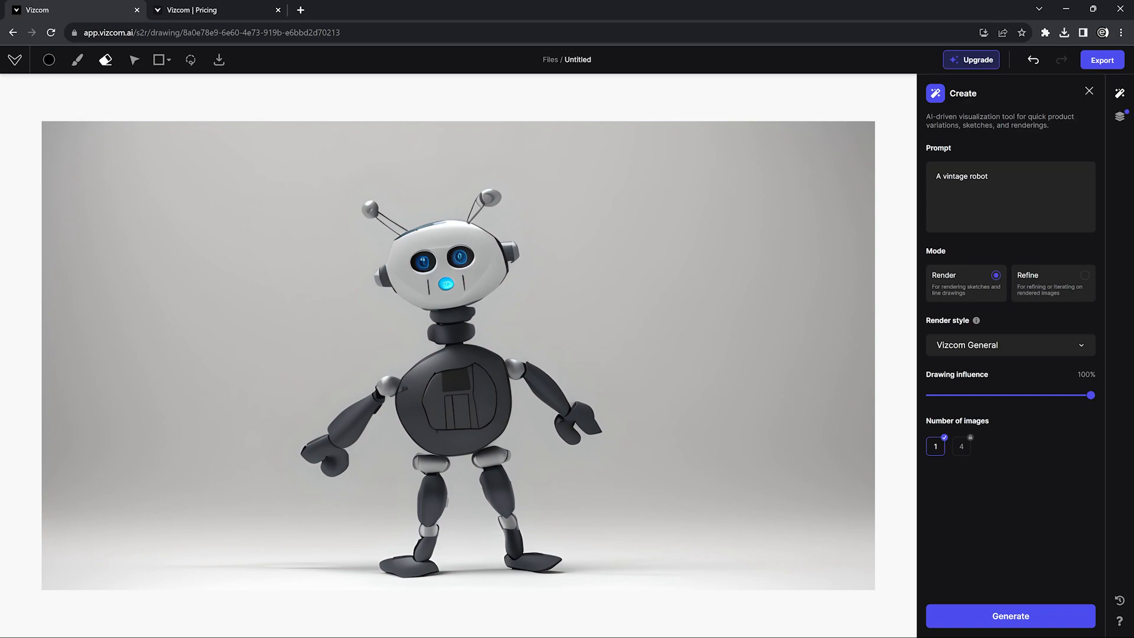
- Examine the layer stack by toggling the "A vintage robot" layer's visibility and checking its opacity and blend mode options
click(1120, 118)
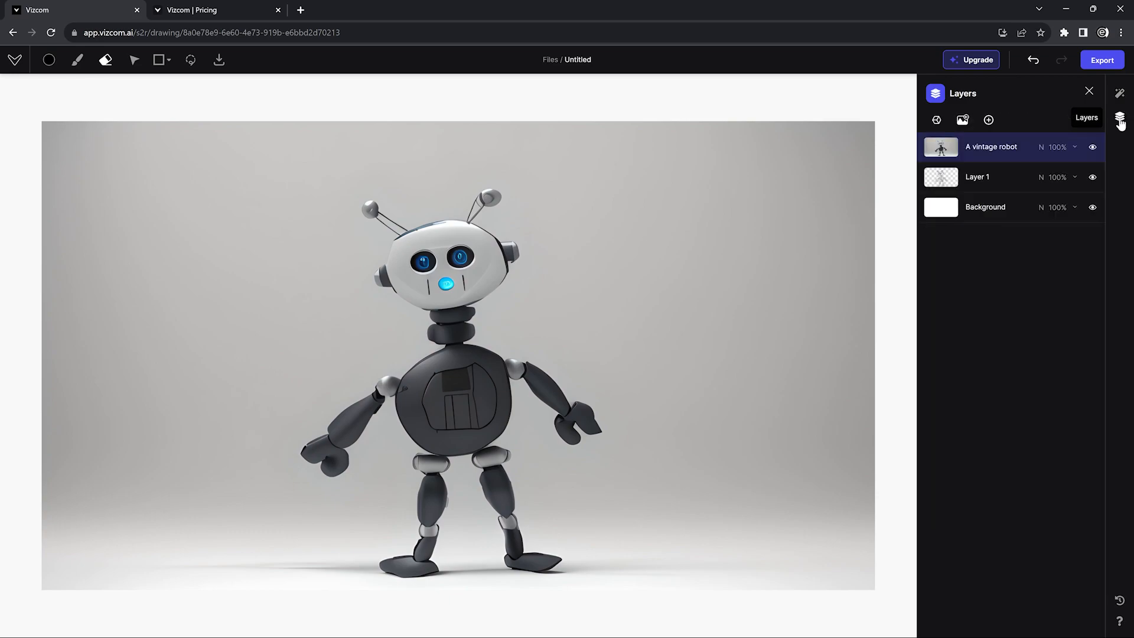
click(1093, 147)
click(1093, 148)
click(1093, 147)
click(1092, 148)
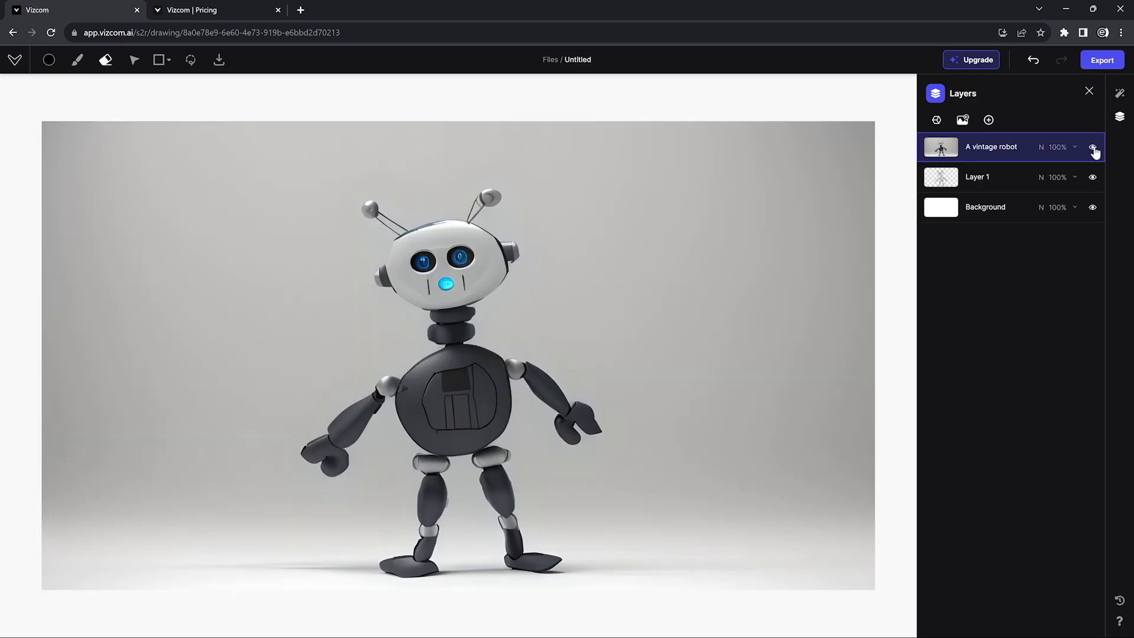
click(1075, 147)
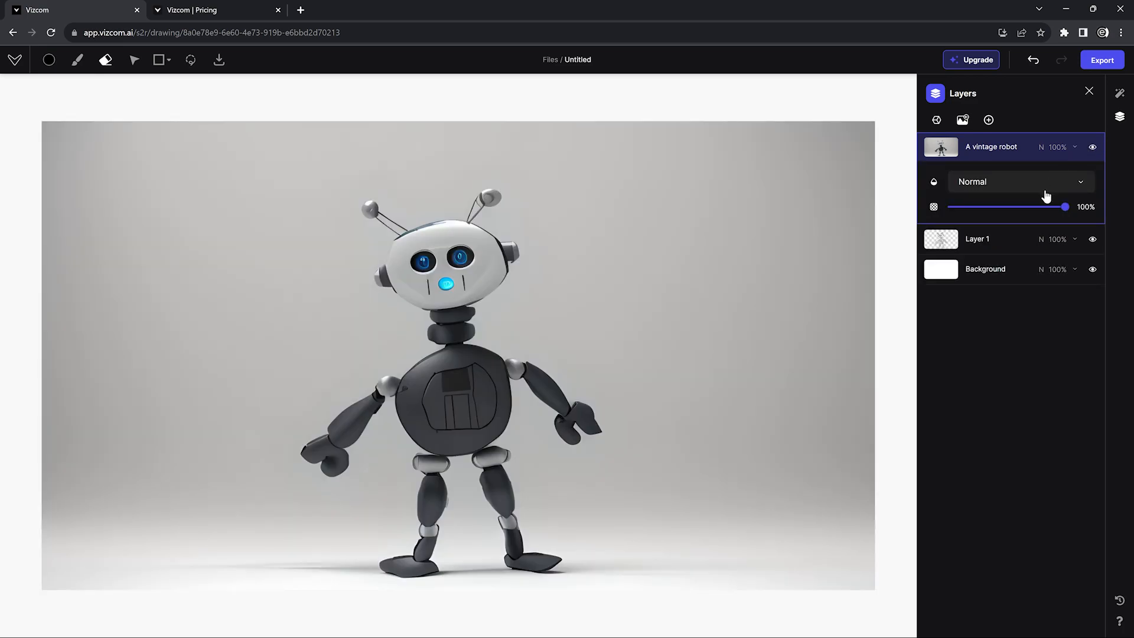
mouse_move(1050, 206)
mouse_down()
mouse_move(958, 206)
mouse_move(1103, 216)
mouse_up()
click(1079, 183)
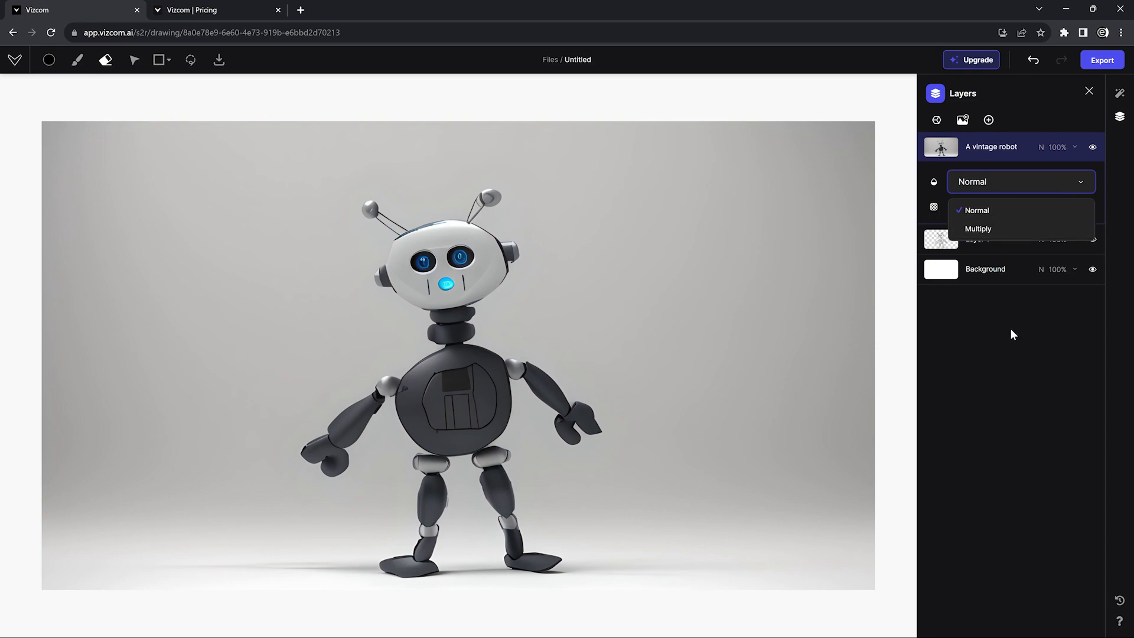
click(1009, 190)
mouse_move(1009, 180)
mouse_down()
mouse_move(1008, 151)
mouse_move(1002, 180)
mouse_up()
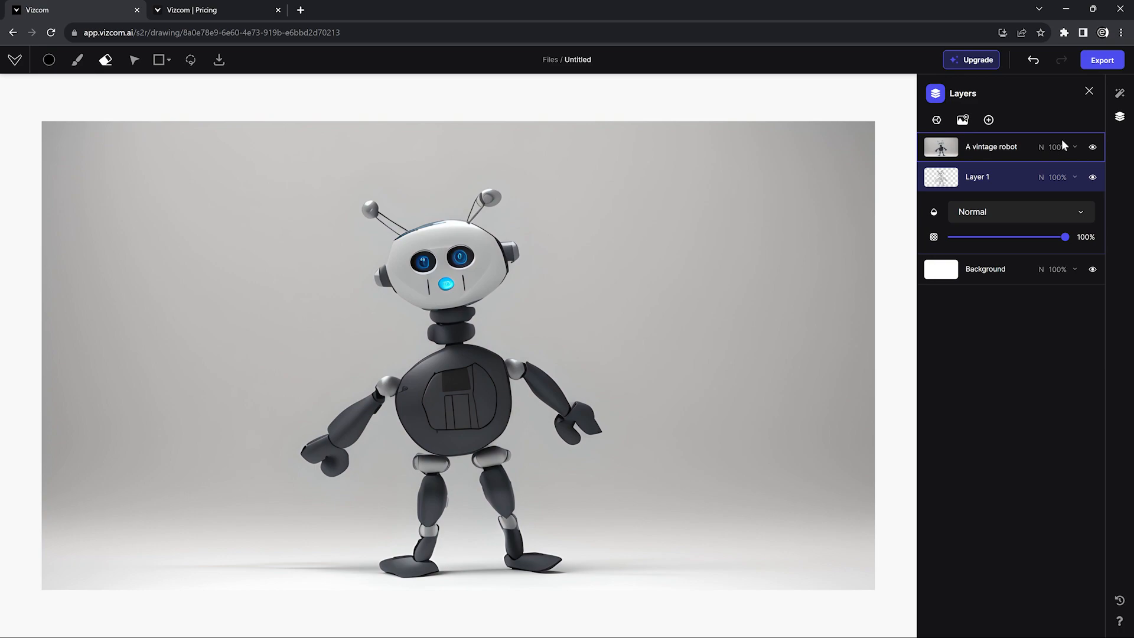
- Generate a Refine version of the robot render with 50% drawing influence and the same prompt, and accept the result
click(1119, 94)
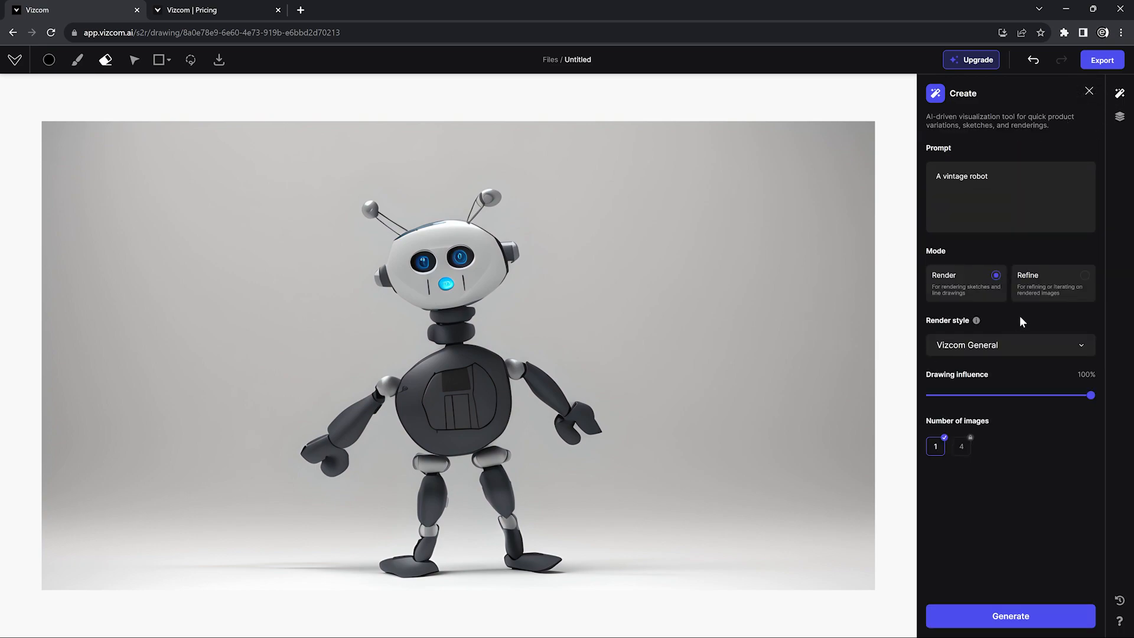
click(1050, 290)
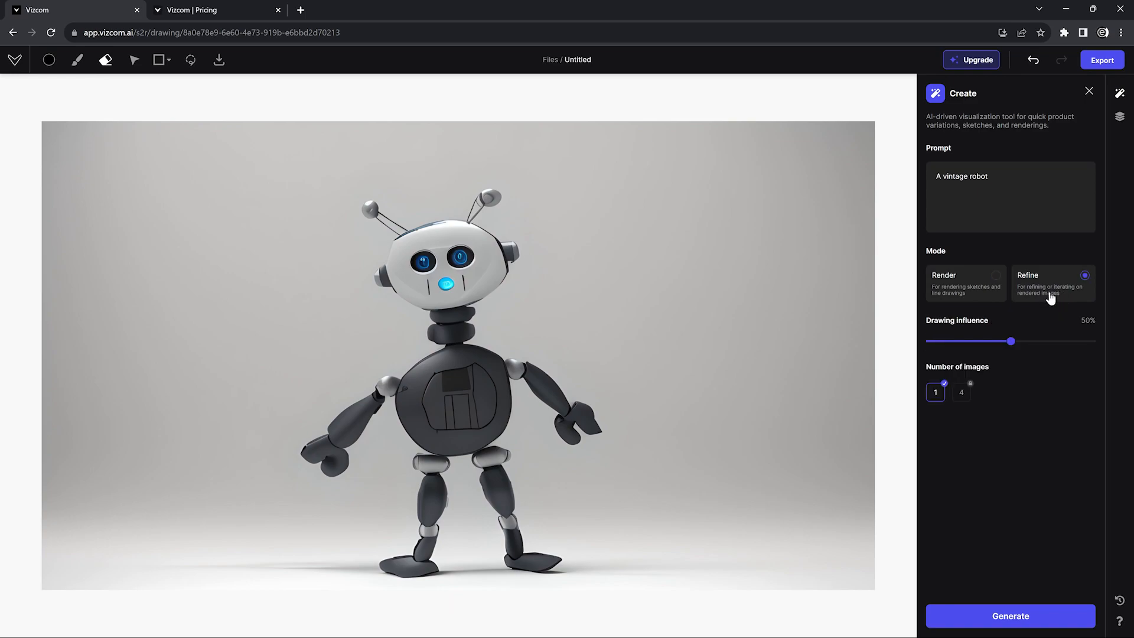
drag(1001, 178, 892, 162)
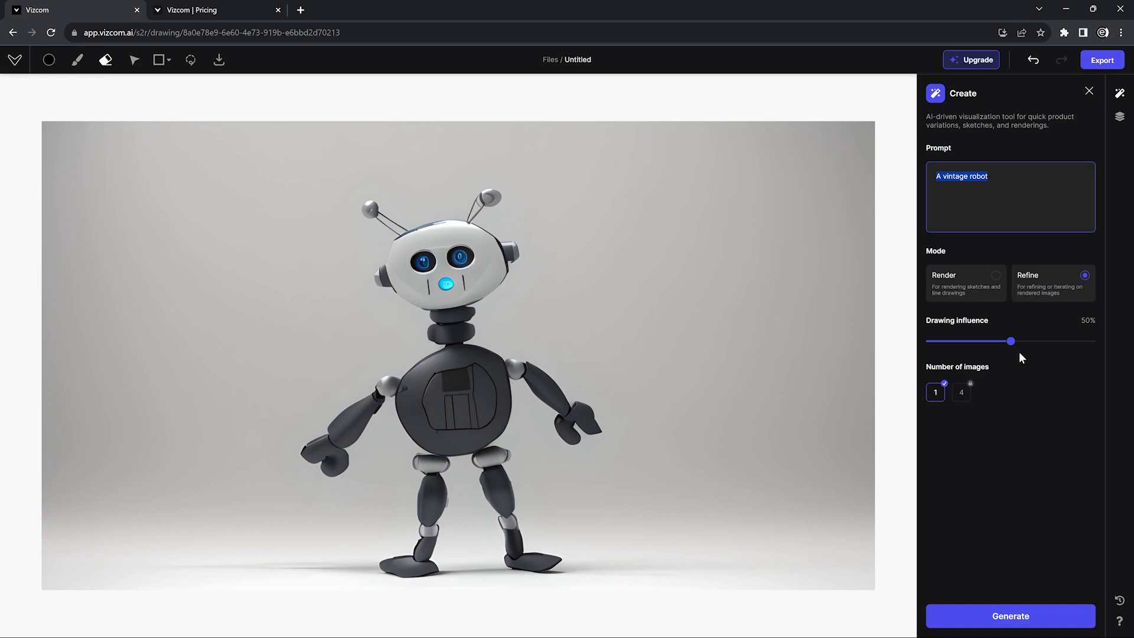
drag(1011, 341, 1106, 348)
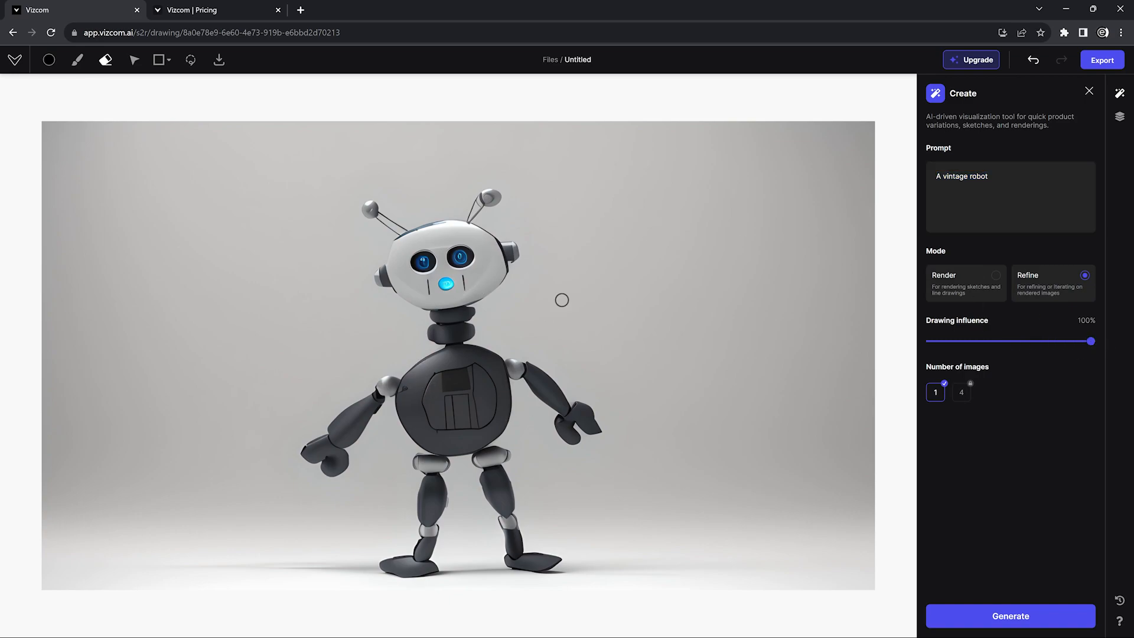
drag(1091, 341, 929, 348)
drag(932, 343, 1013, 346)
click(977, 624)
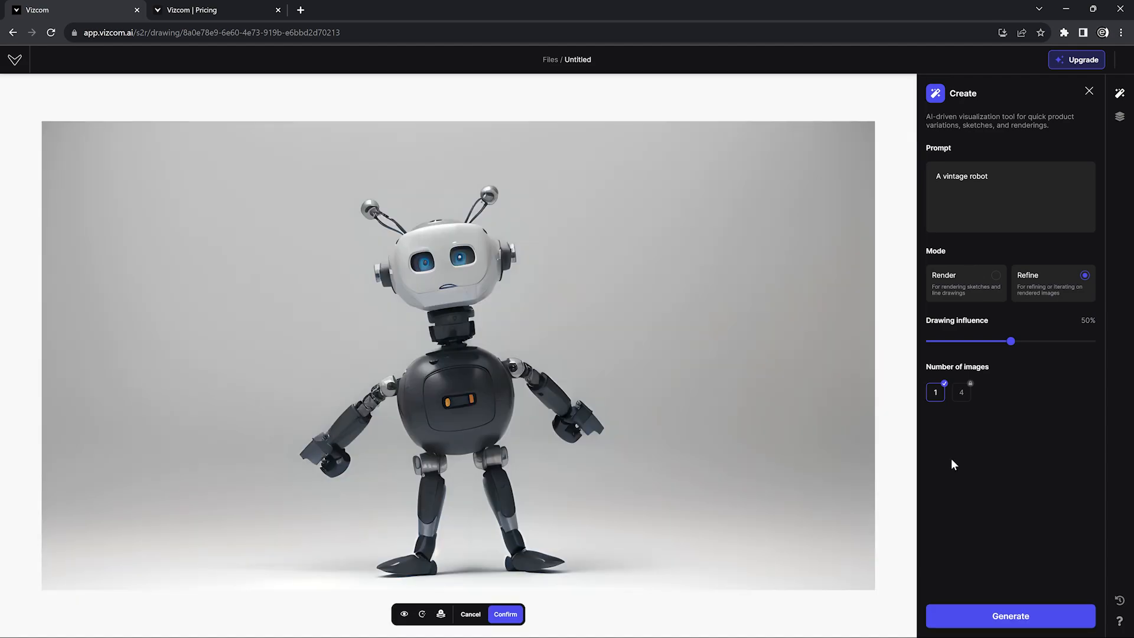
click(505, 615)
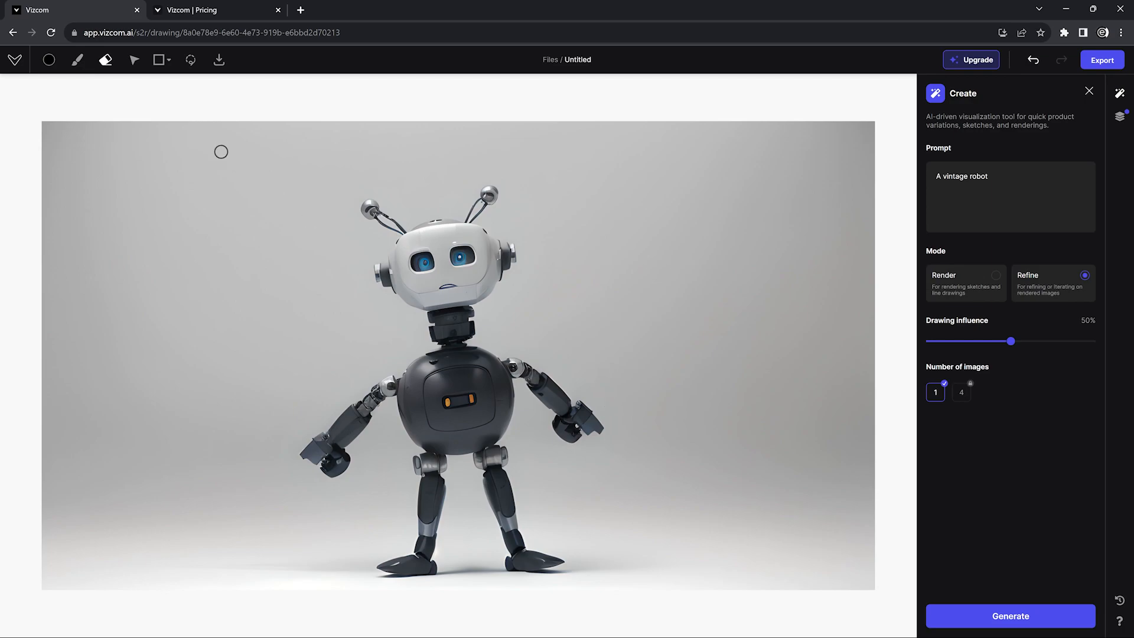
- Activate the Brush and set its color to red
click(77, 60)
click(50, 59)
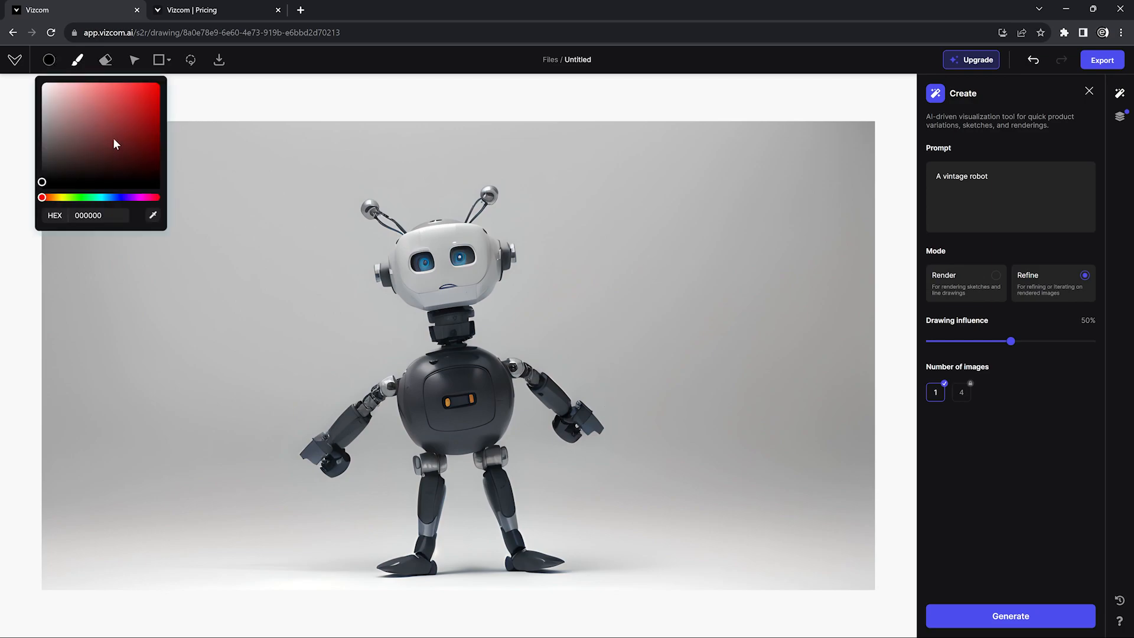
drag(136, 108, 146, 94)
- Try painting the robot's torso red directly on the render layer, and undo the strokes
right_click(388, 313)
mouse_move(443, 384)
mouse_down()
mouse_move(472, 382)
mouse_move(453, 371)
mouse_move(468, 362)
mouse_move(473, 386)
mouse_up()
click(360, 418)
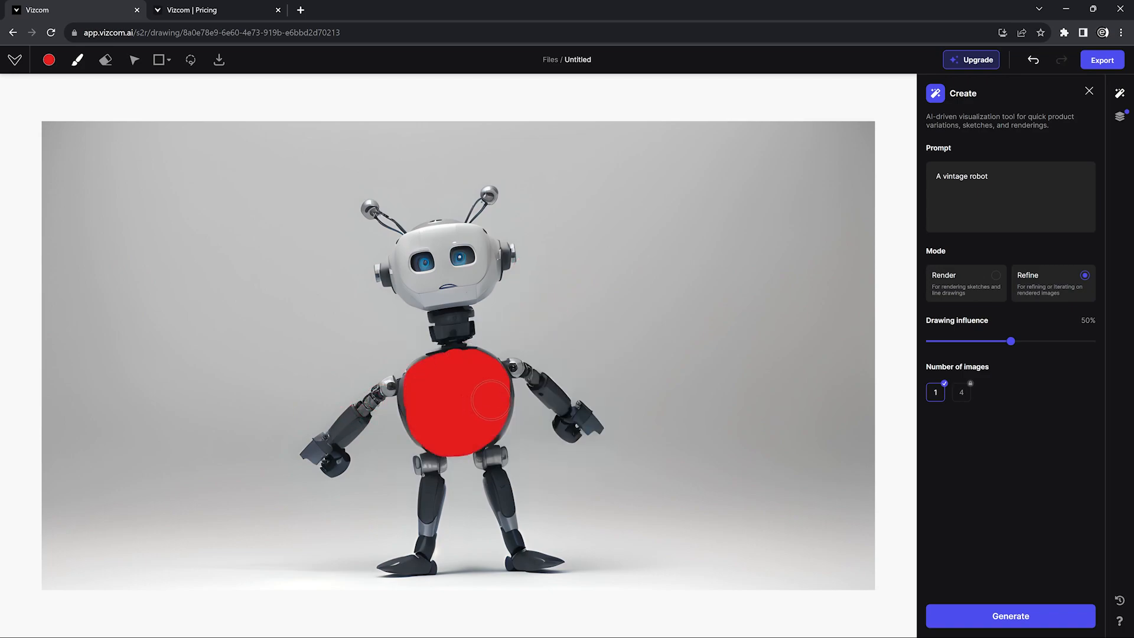
key(ctrl+z)
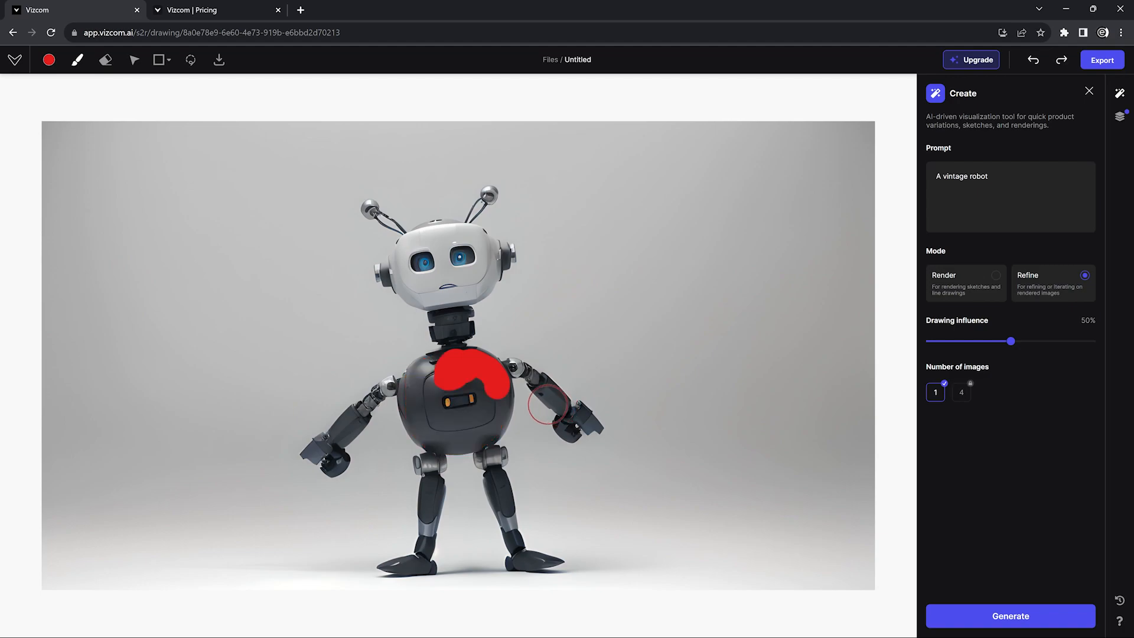
- Add a new layer above the robot renders and set its blend mode to Multiply
click(1119, 118)
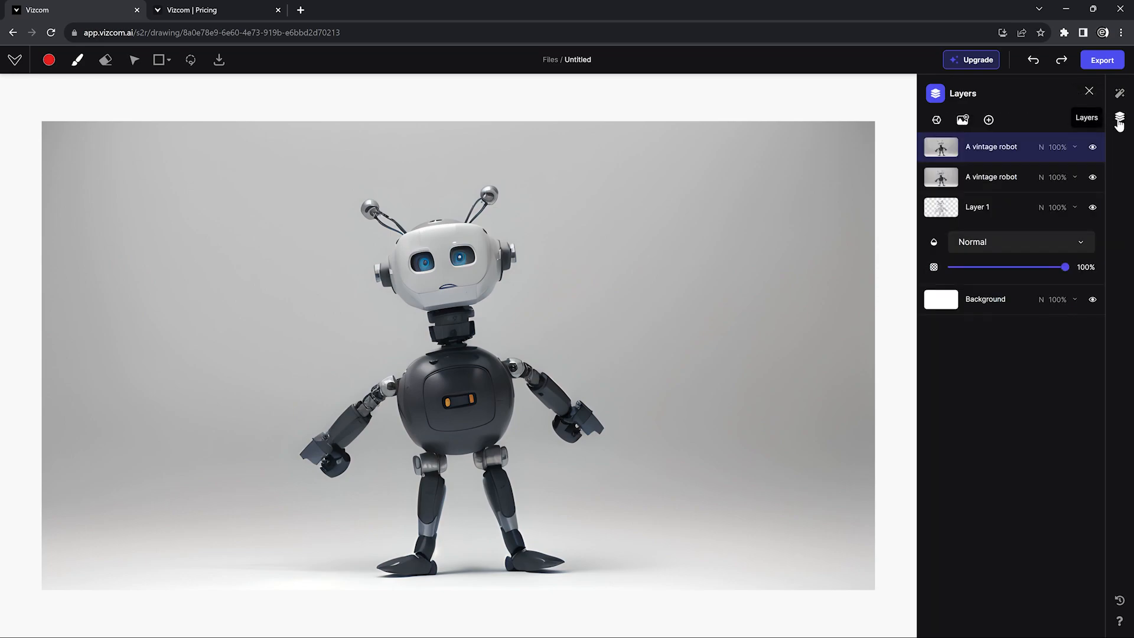
click(989, 120)
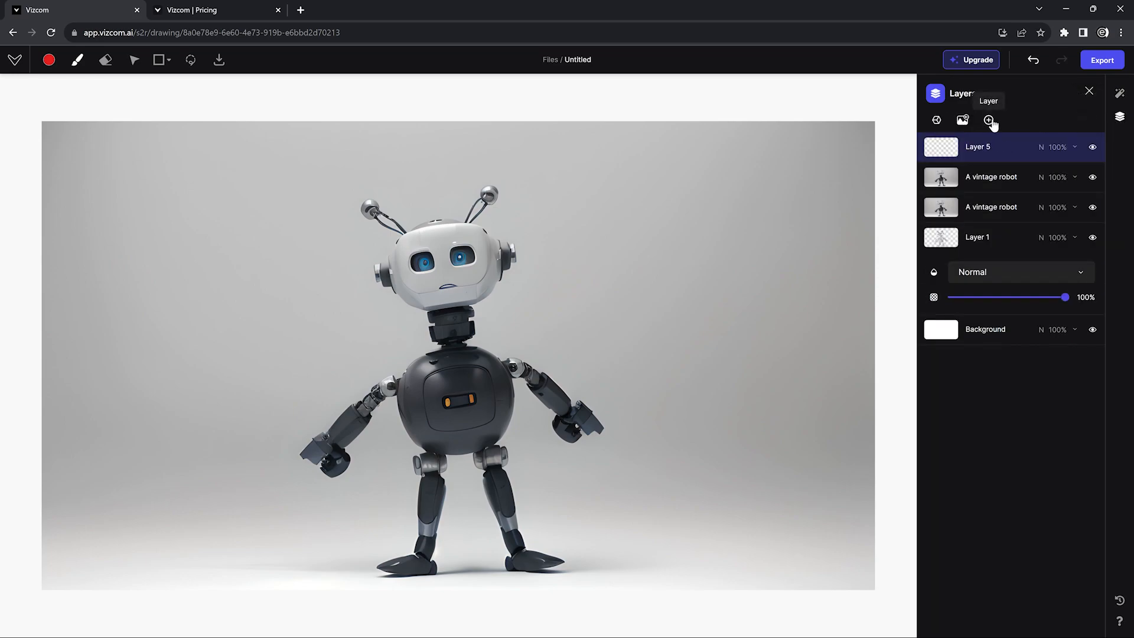
click(1073, 150)
click(1010, 184)
click(979, 229)
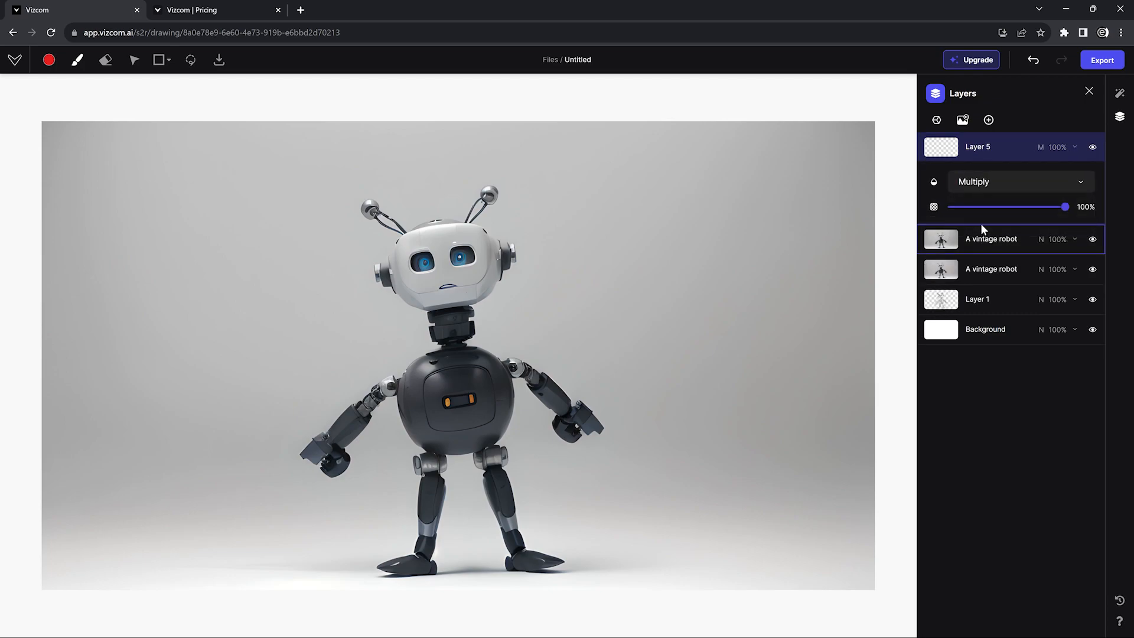
- Paint the robot's torso red on the Multiply layer, with fd0000 as the brush color
click(1121, 97)
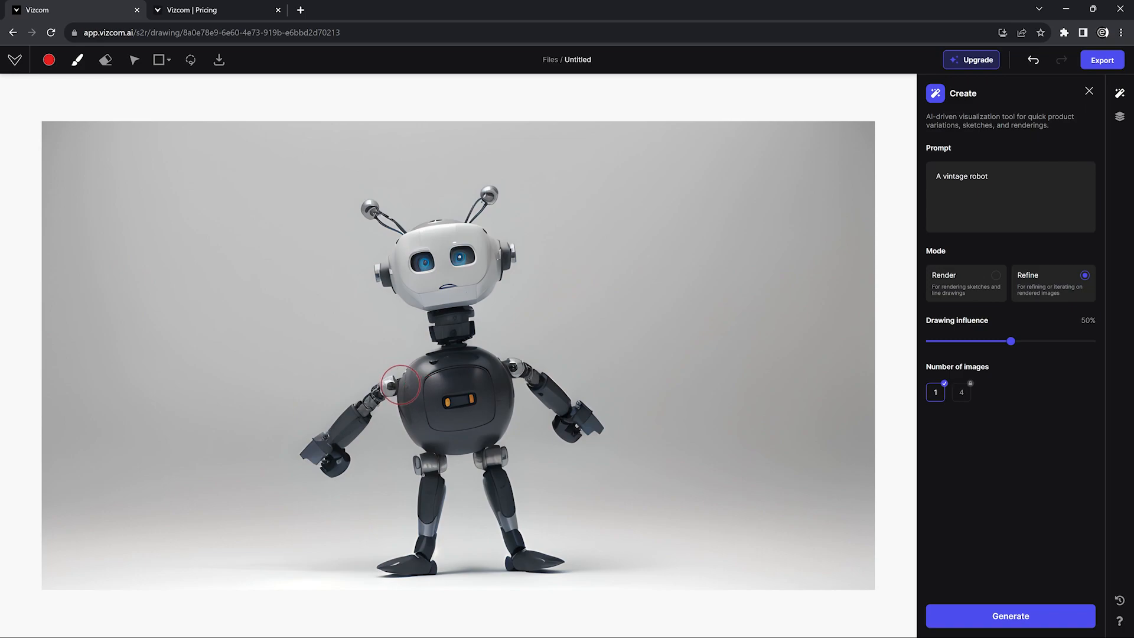
mouse_move(469, 404)
mouse_down()
mouse_move(436, 383)
mouse_move(457, 374)
mouse_move(426, 377)
mouse_move(446, 362)
mouse_move(487, 363)
mouse_move(498, 417)
mouse_move(438, 403)
mouse_move(428, 388)
mouse_move(418, 409)
mouse_move(451, 434)
mouse_move(483, 428)
mouse_up()
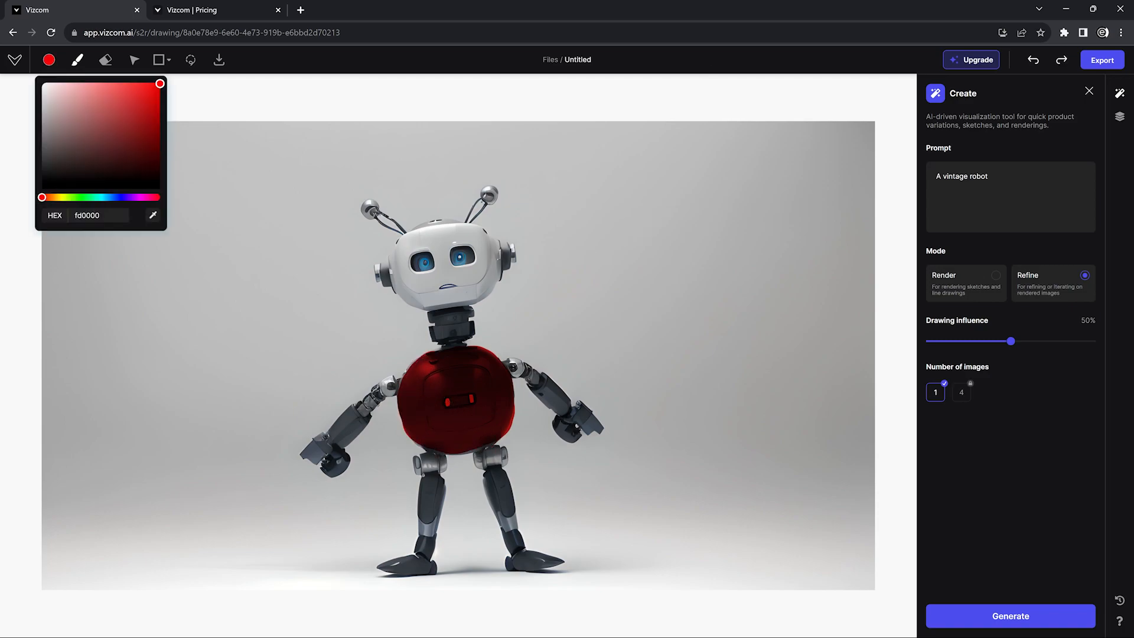
click(977, 507)
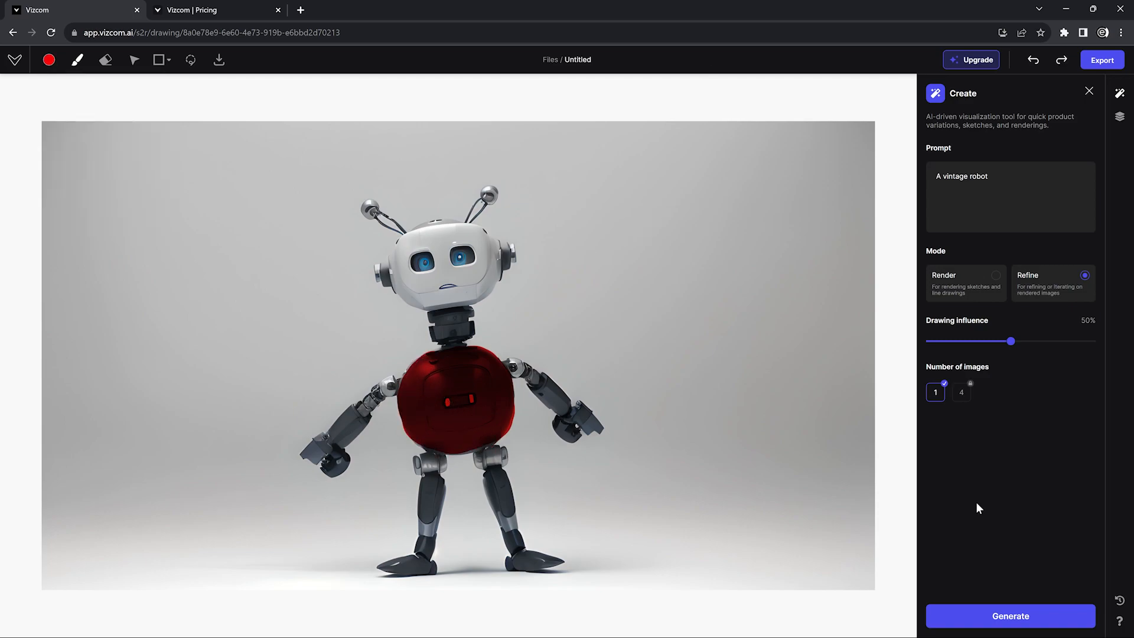
- Generate a Refine version of the painted robot at 50% drawing influence, compare it with the original canvas, and discard it
click(985, 618)
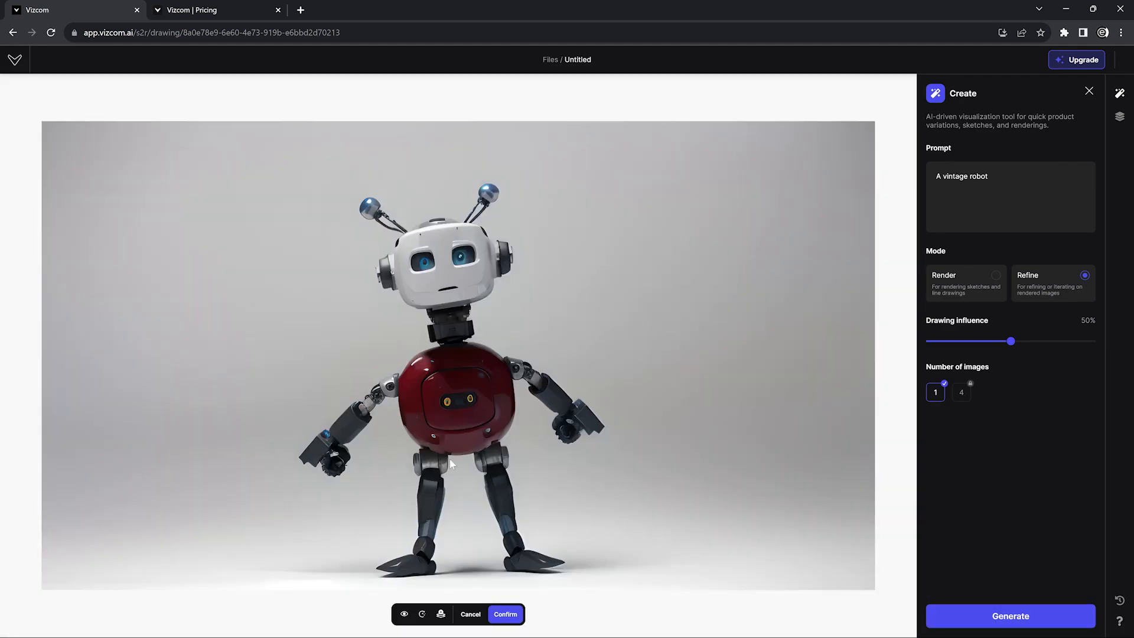
click(403, 615)
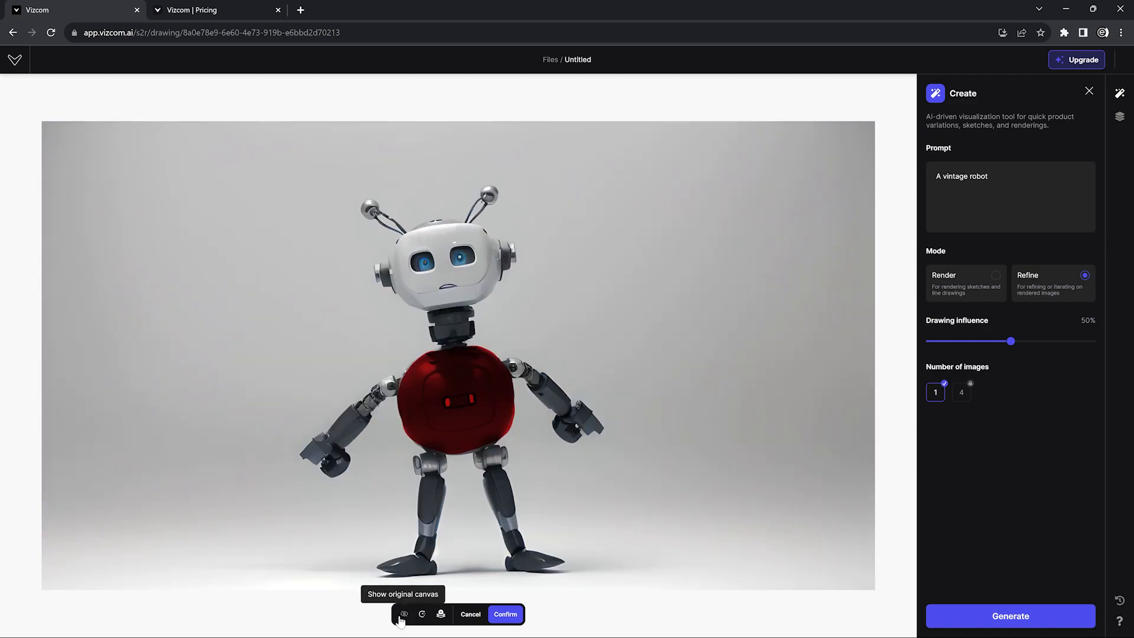
click(400, 618)
click(401, 618)
click(401, 617)
click(400, 617)
click(400, 617)
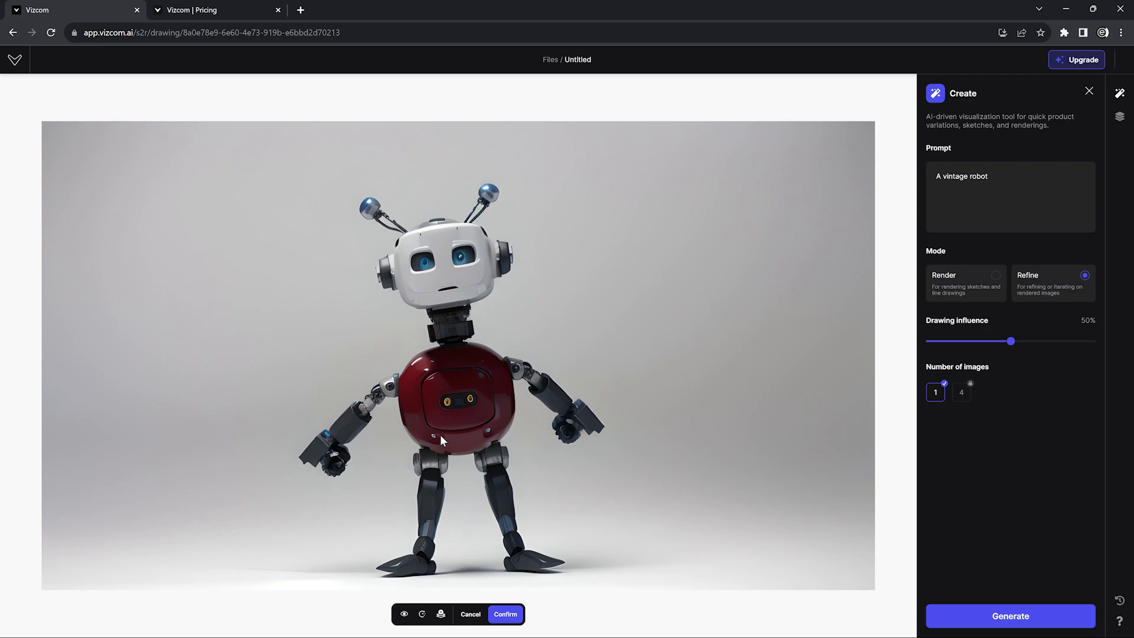
click(471, 614)
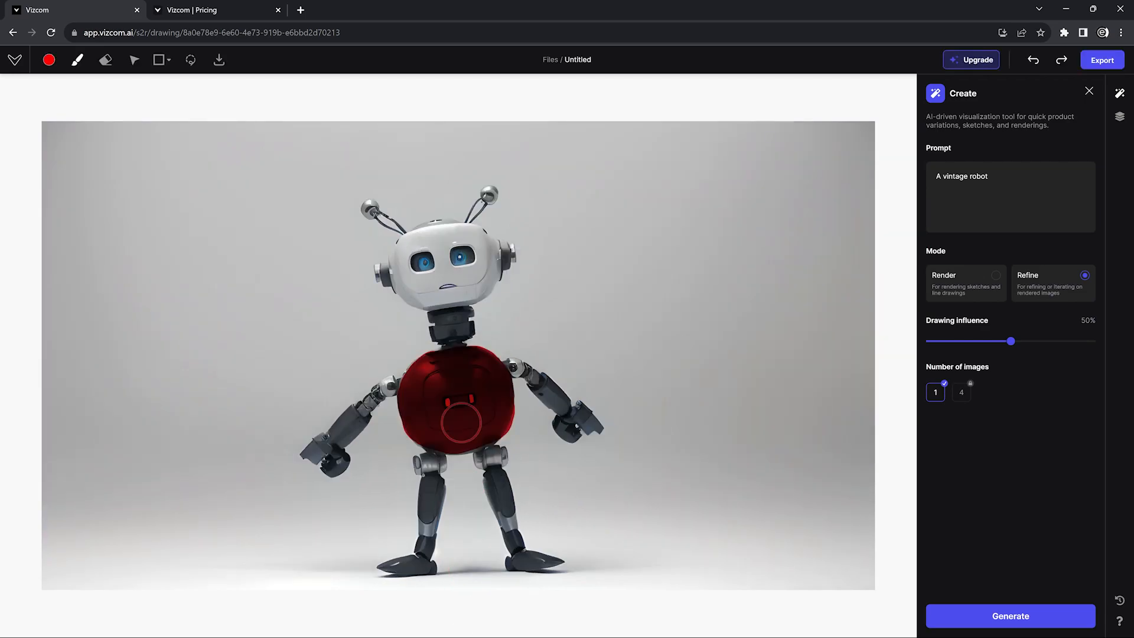
- Inpaint only the robot's red torso with Refine at 50% drawing influence, compare it with the original canvas, and accept the result
click(192, 63)
mouse_move(401, 370)
mouse_down()
mouse_move(414, 456)
mouse_move(500, 451)
mouse_move(522, 402)
mouse_move(513, 358)
mouse_move(441, 341)
mouse_up()
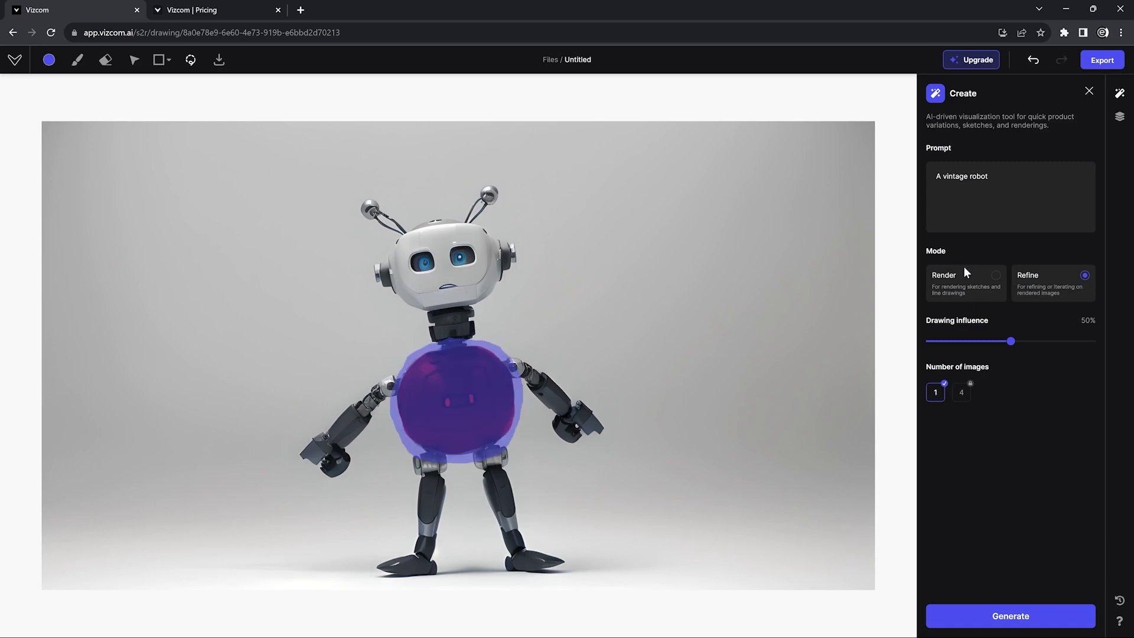
click(986, 626)
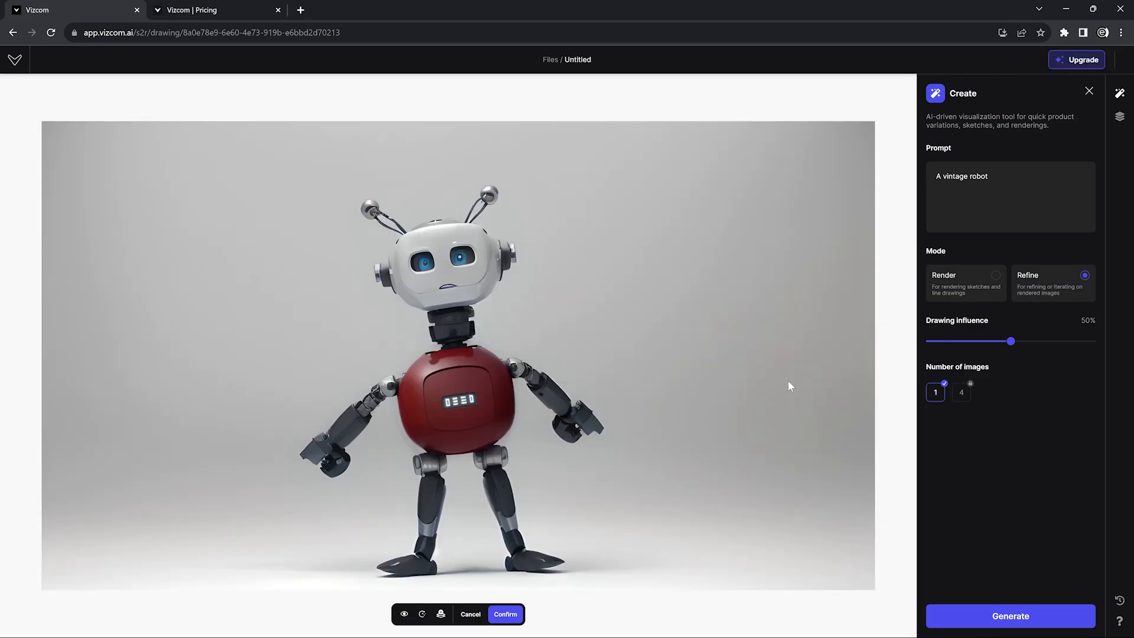
click(404, 614)
click(405, 615)
click(498, 612)
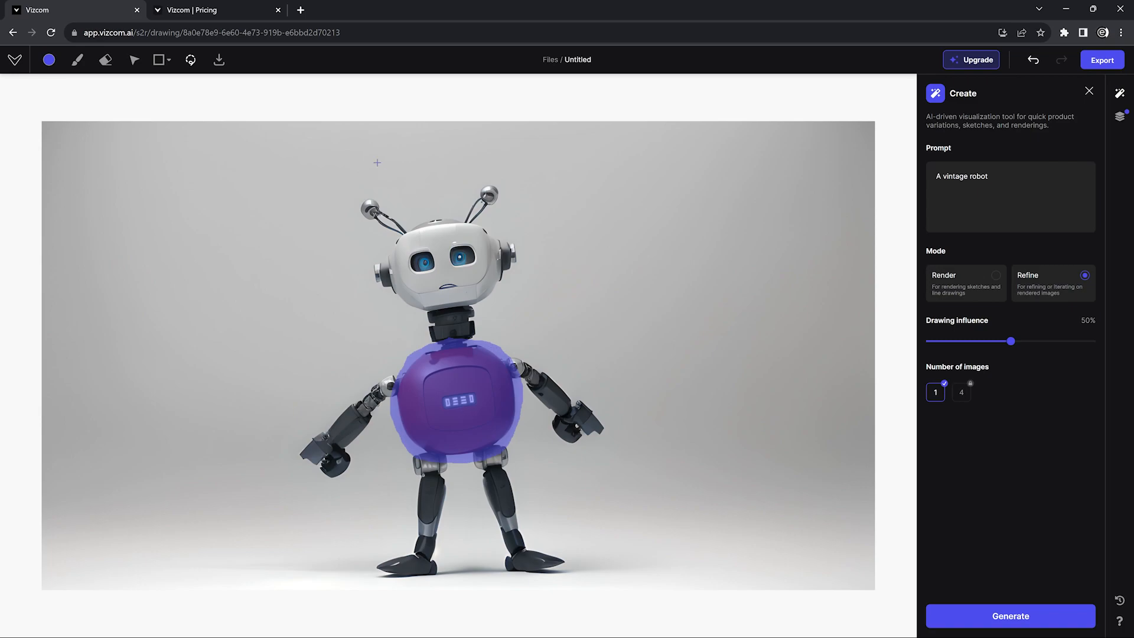
- Import the car drawing Voiture.png onto the canvas and switch from Inpainting to the Brush
click(220, 61)
click(657, 116)
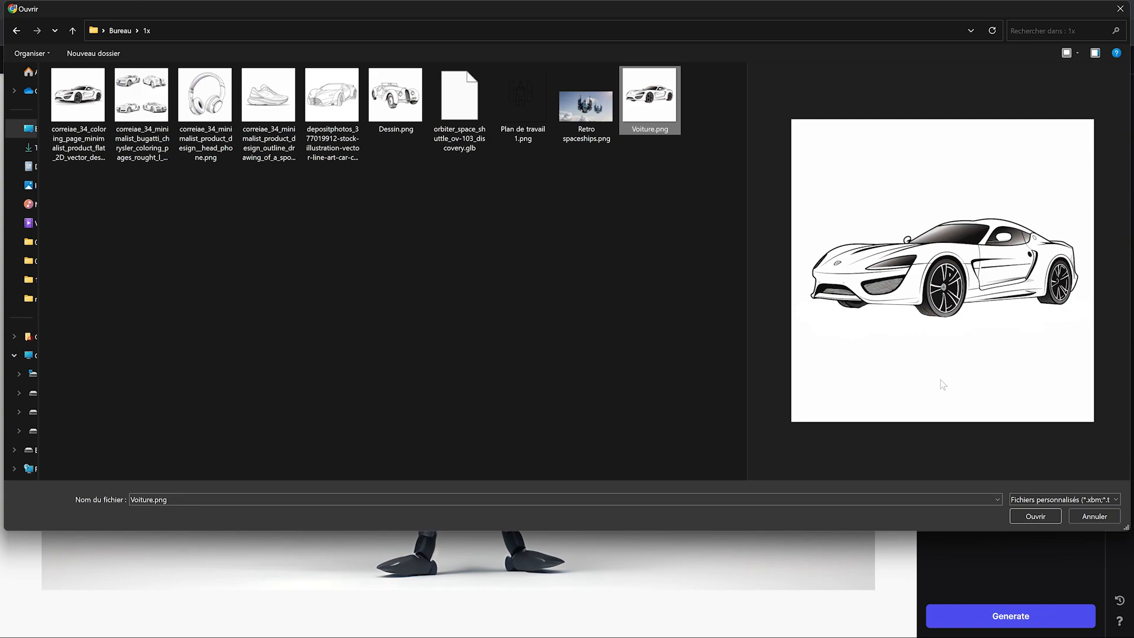
click(1034, 516)
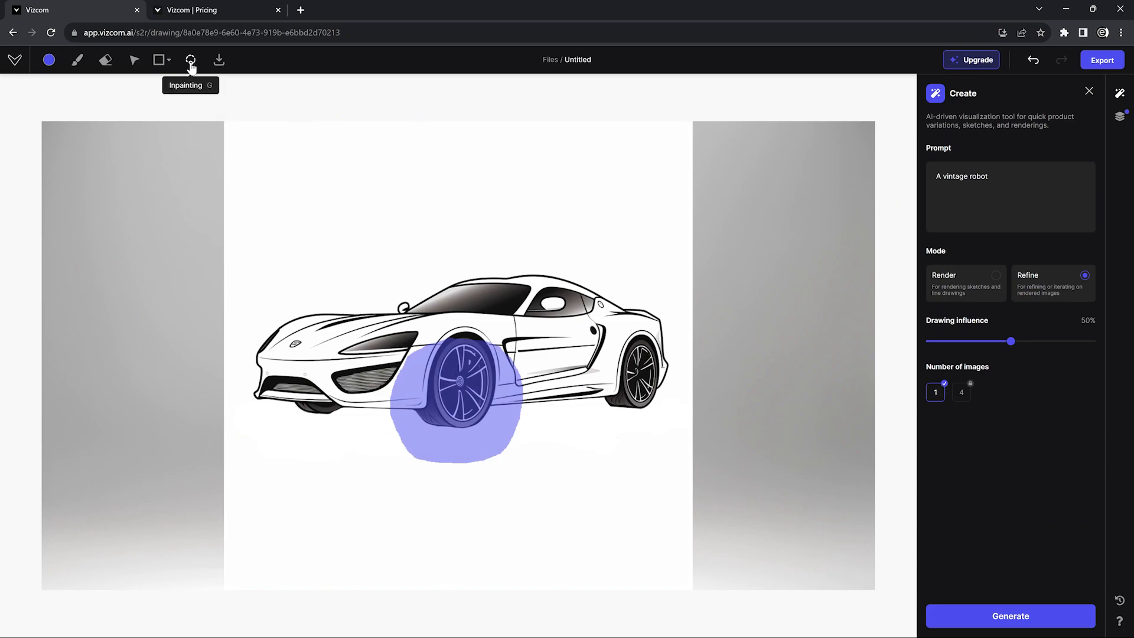
click(77, 61)
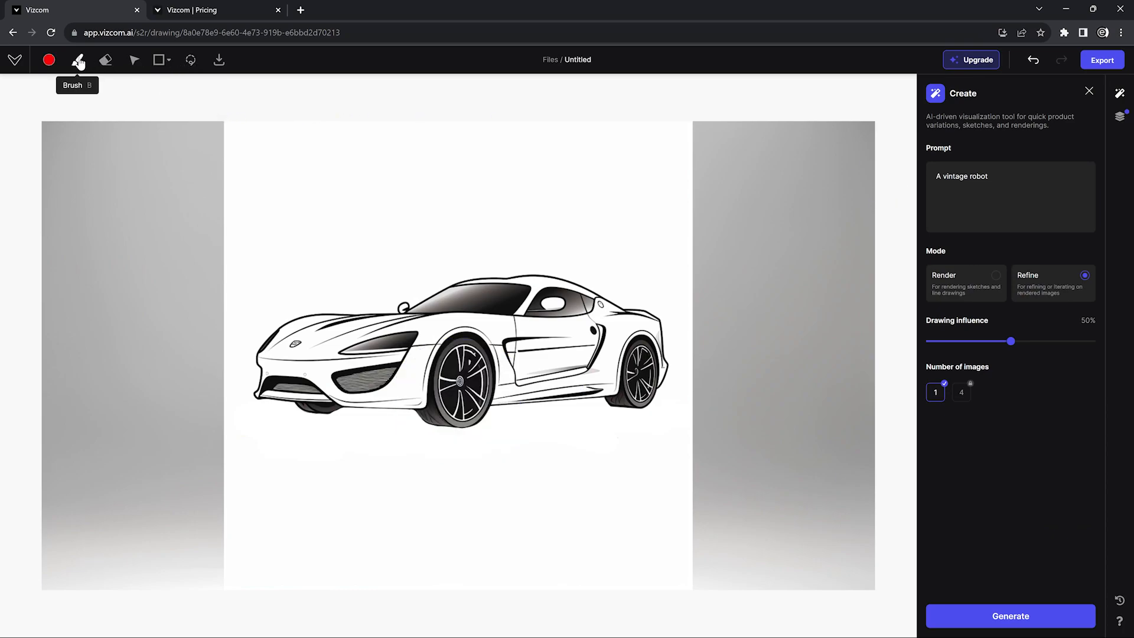
- Hide all robot and paint layers, leaving only the Voiture and Background layers visible
click(1120, 116)
click(1092, 148)
click(1093, 177)
click(1093, 207)
click(1093, 299)
click(1093, 330)
click(1092, 360)
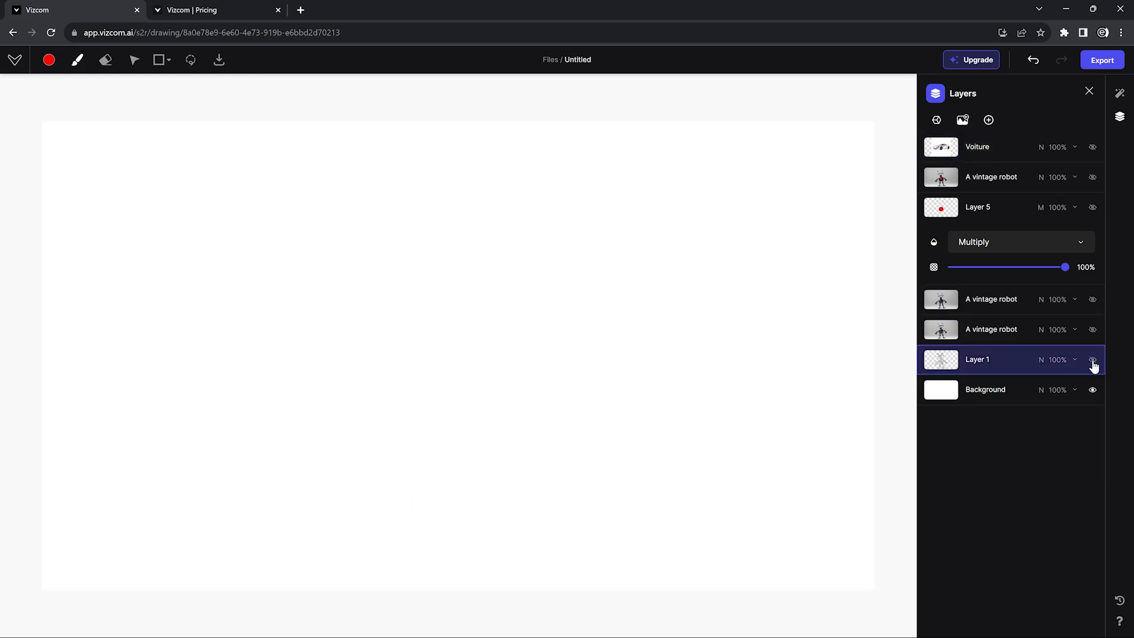
click(1091, 147)
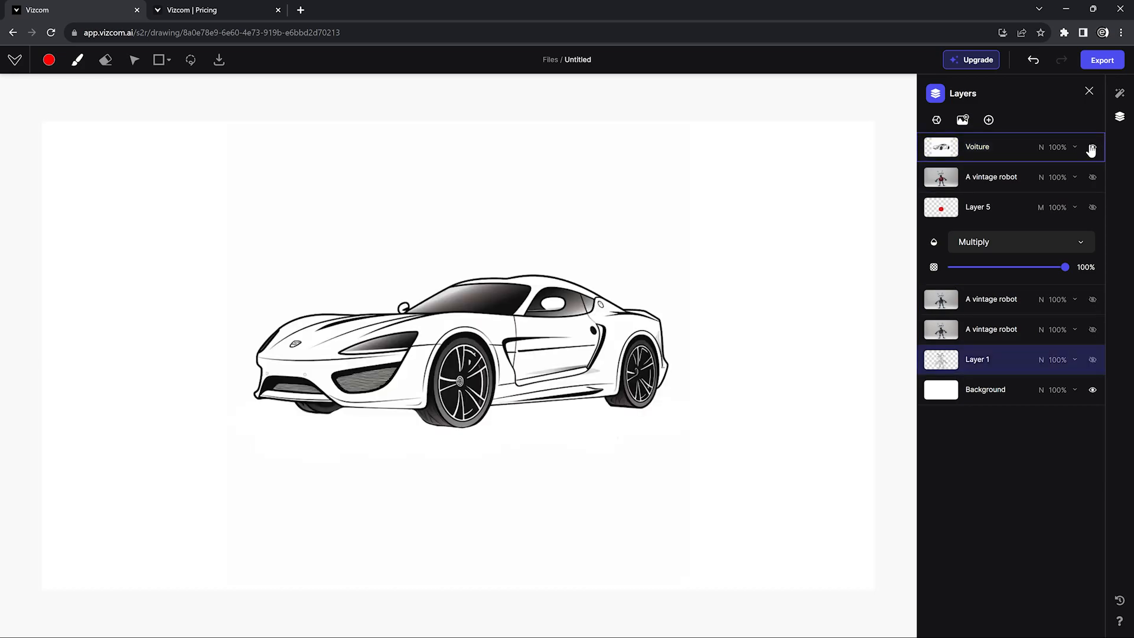
- Generate a Vizcom General render of the car drawing from the prompt "A concept car by ferrari" and compare it with the original canvas
click(1119, 93)
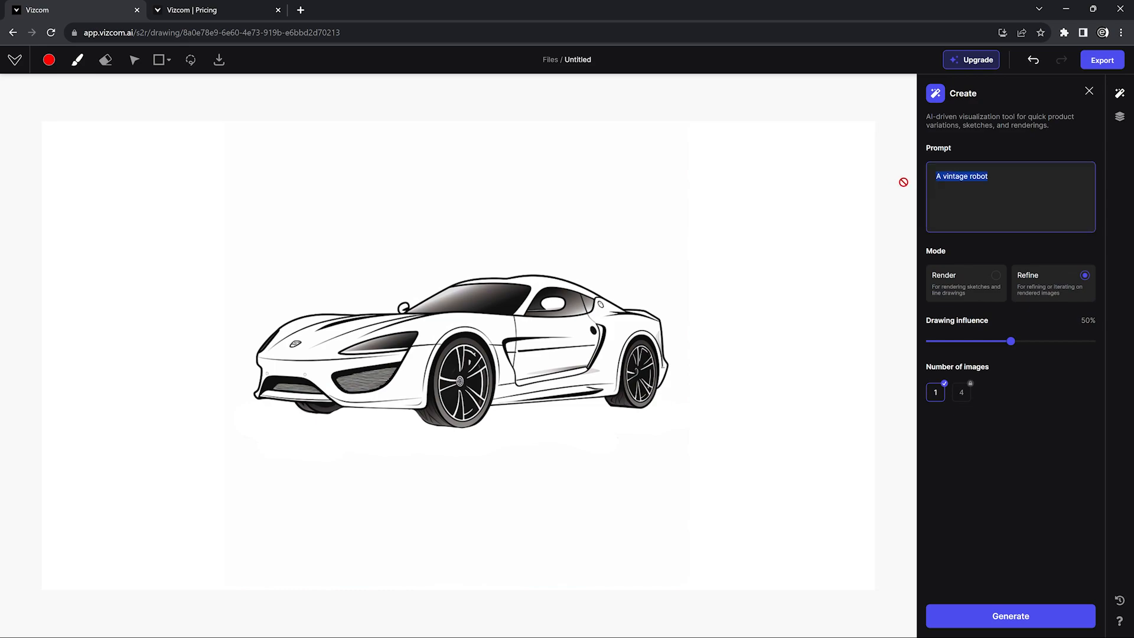
text(A concept car by ferrari)
click(964, 284)
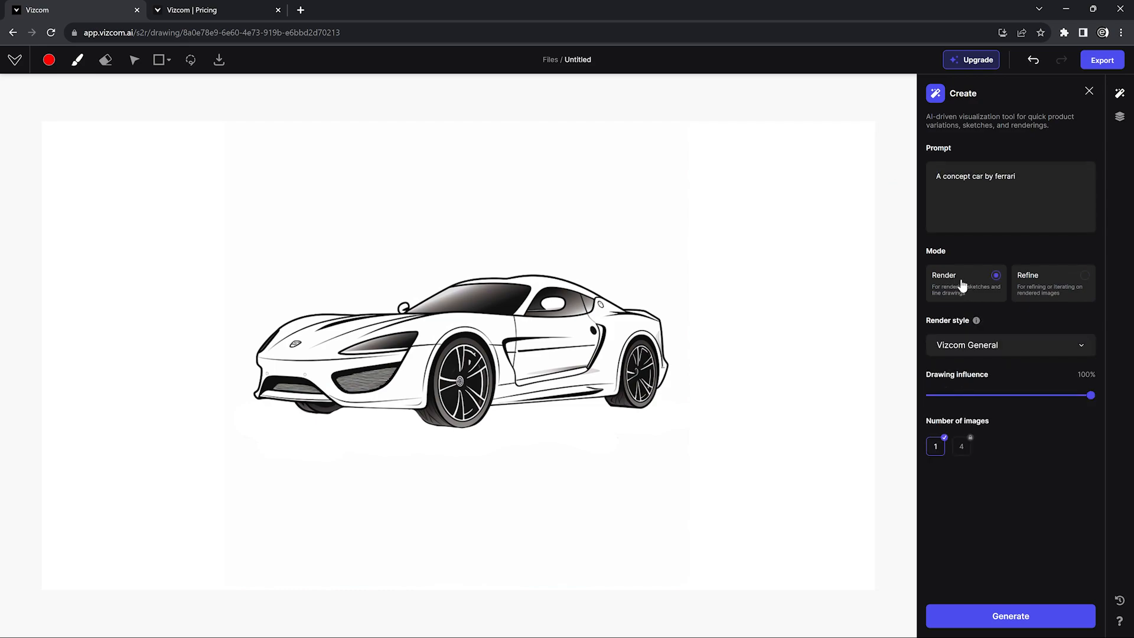
click(997, 618)
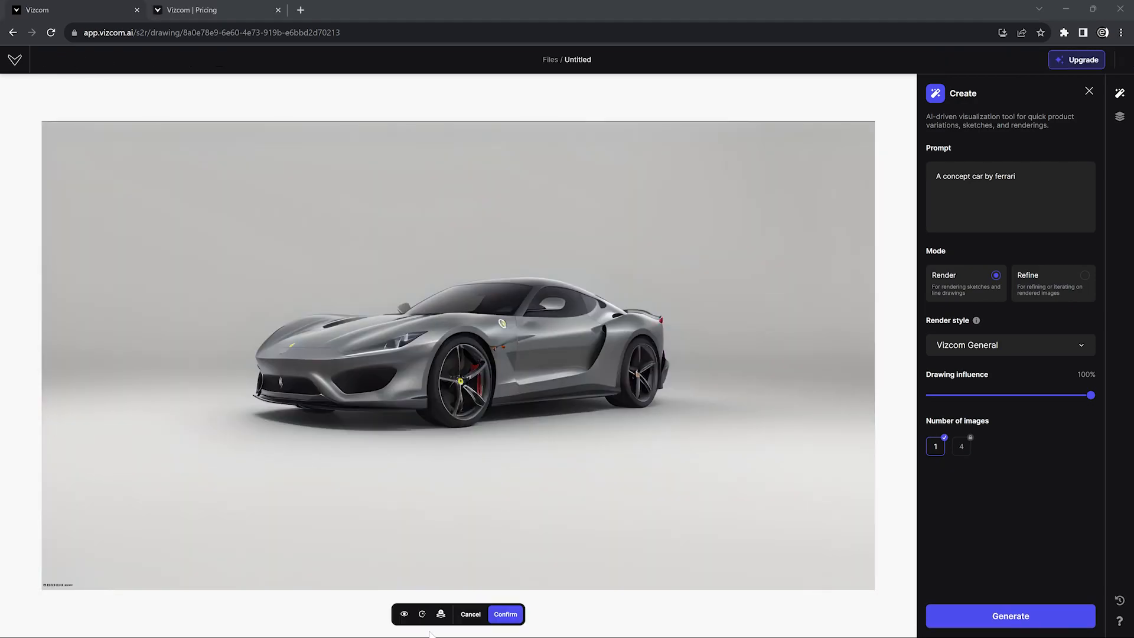
click(404, 615)
click(404, 615)
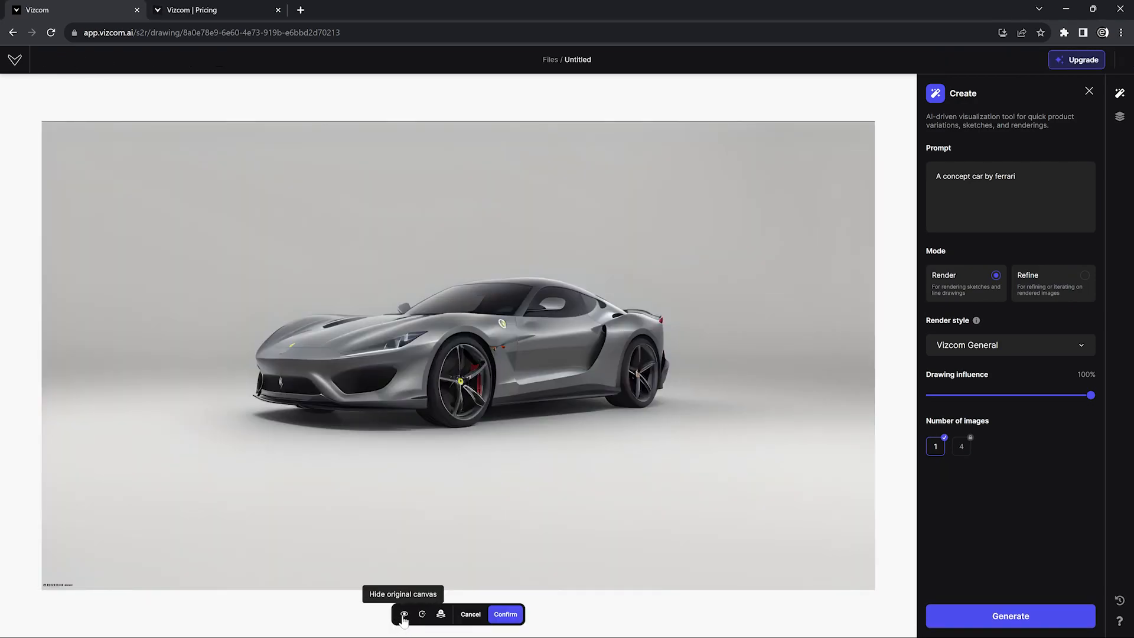
- Render the car in the Technicolor 6 style, accept it, and generate successive Refine versions of it at 50% drawing influence
click(988, 348)
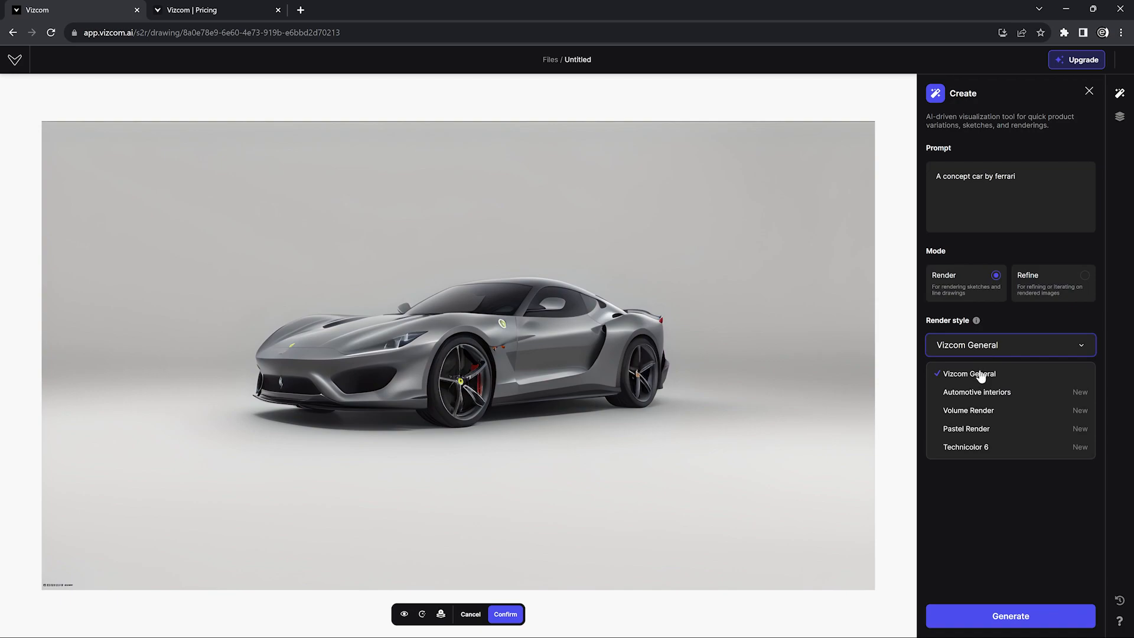
click(965, 447)
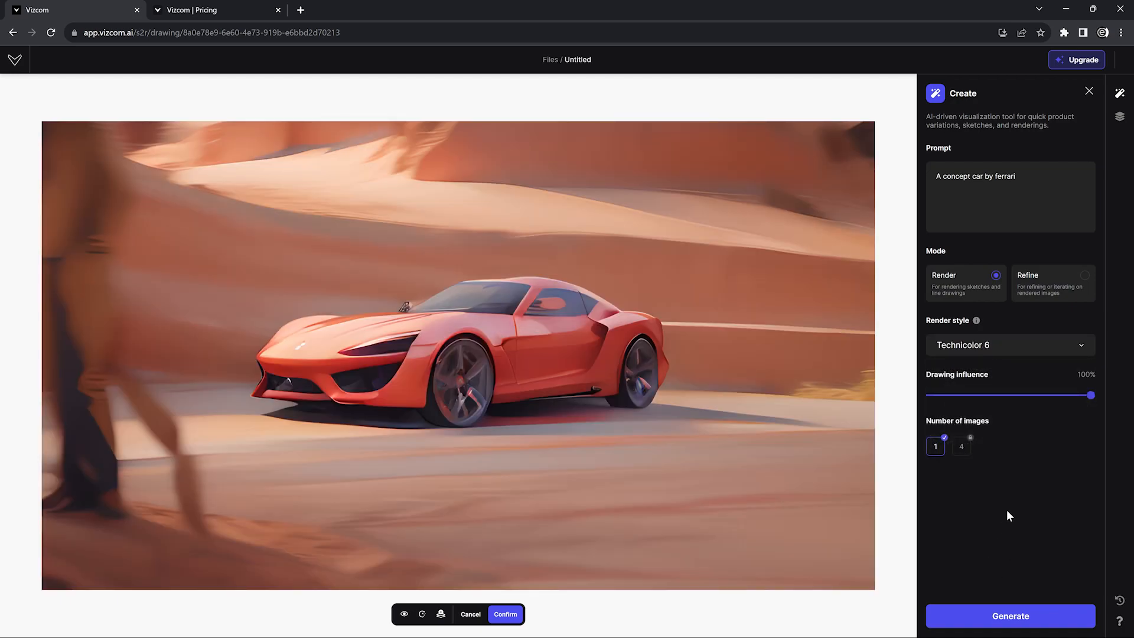
click(506, 615)
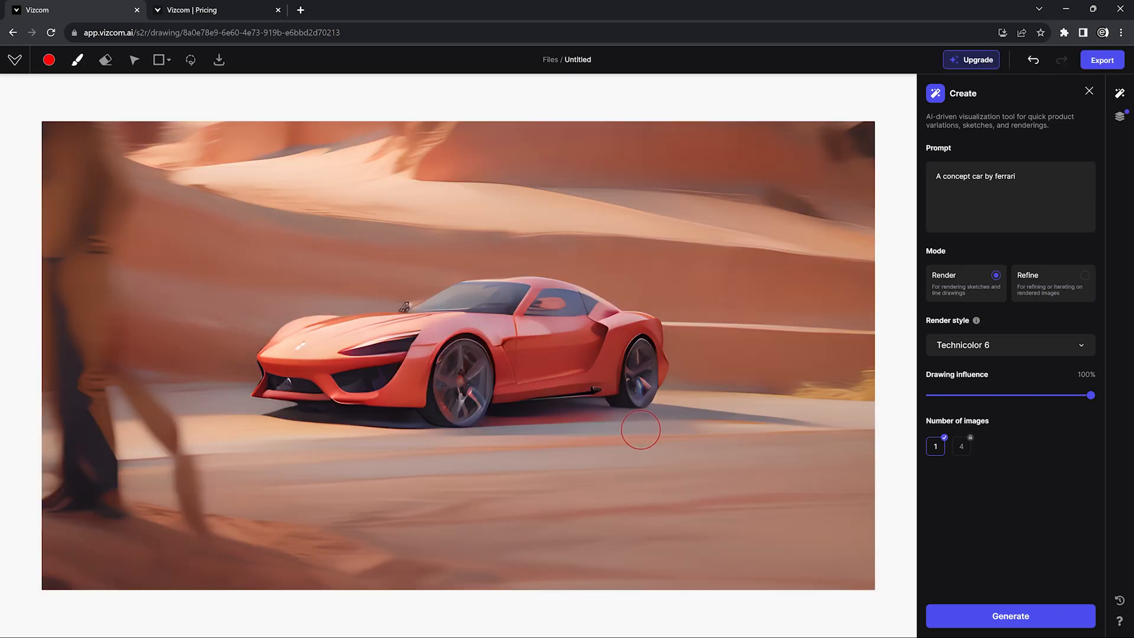
click(1035, 291)
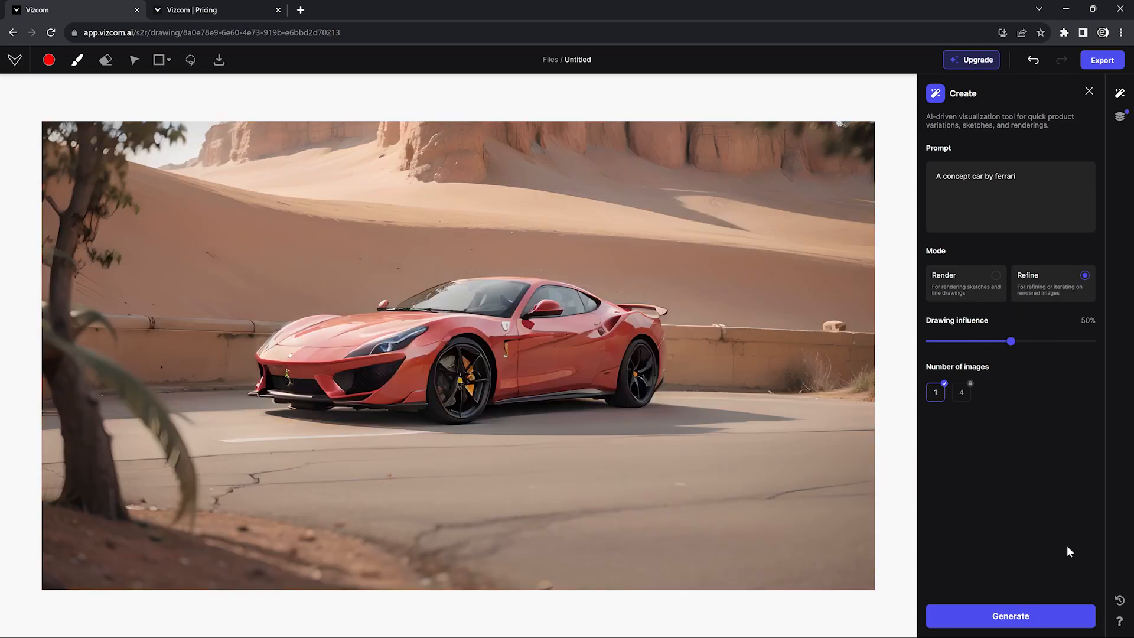
click(1025, 619)
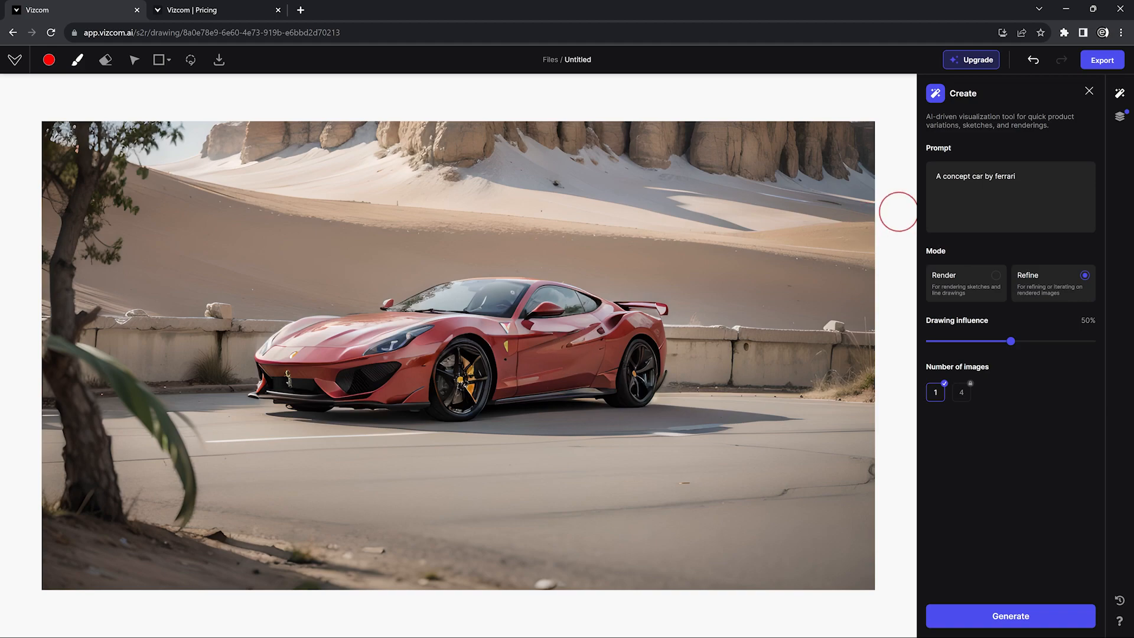
- Hide the car layers and start a 3D layer, choosing the car from the sample models
click(1119, 117)
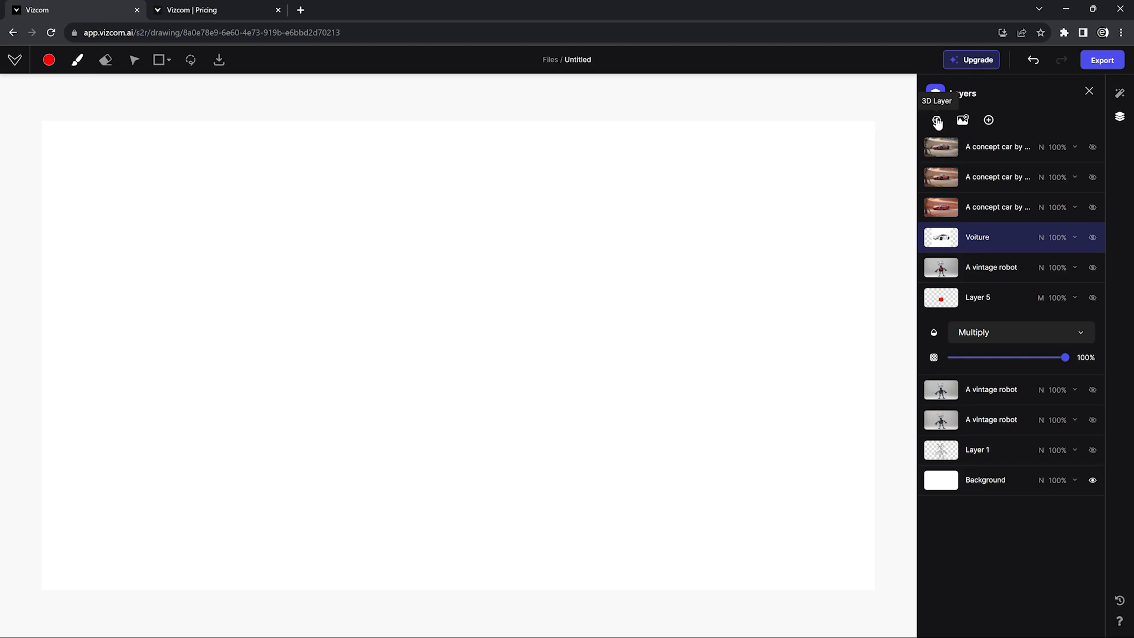
click(937, 122)
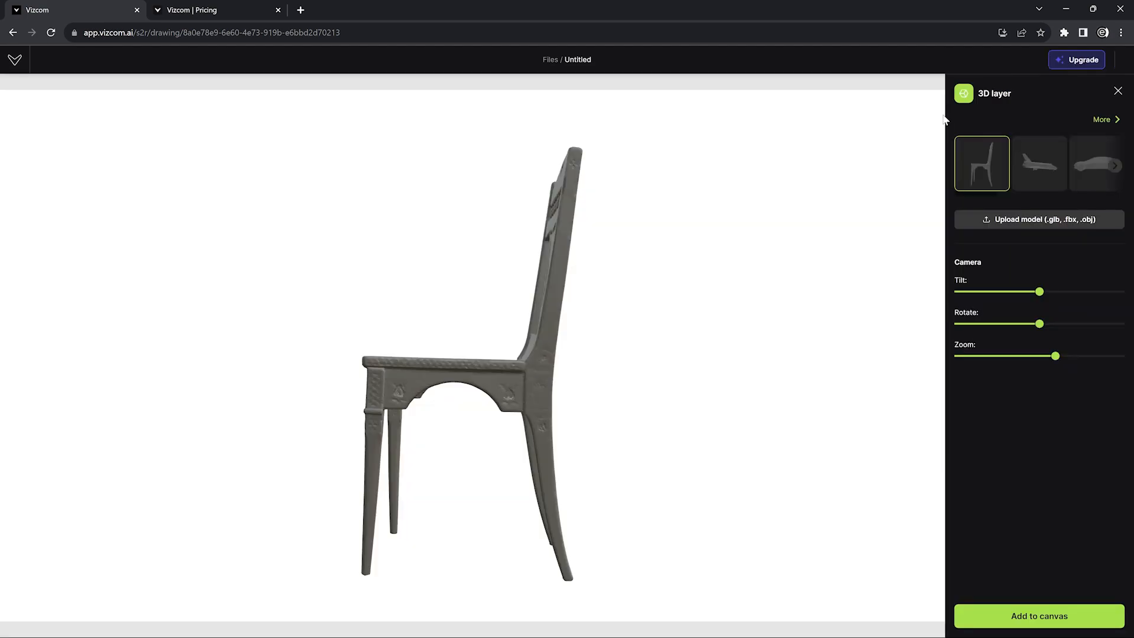
drag(586, 340, 652, 357)
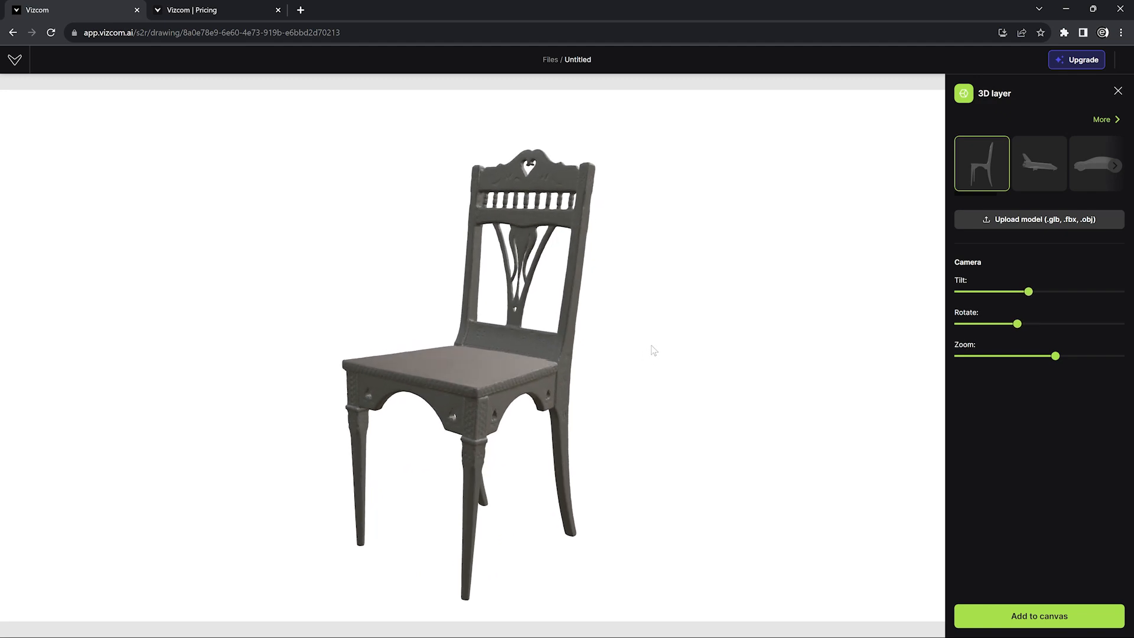
click(1110, 167)
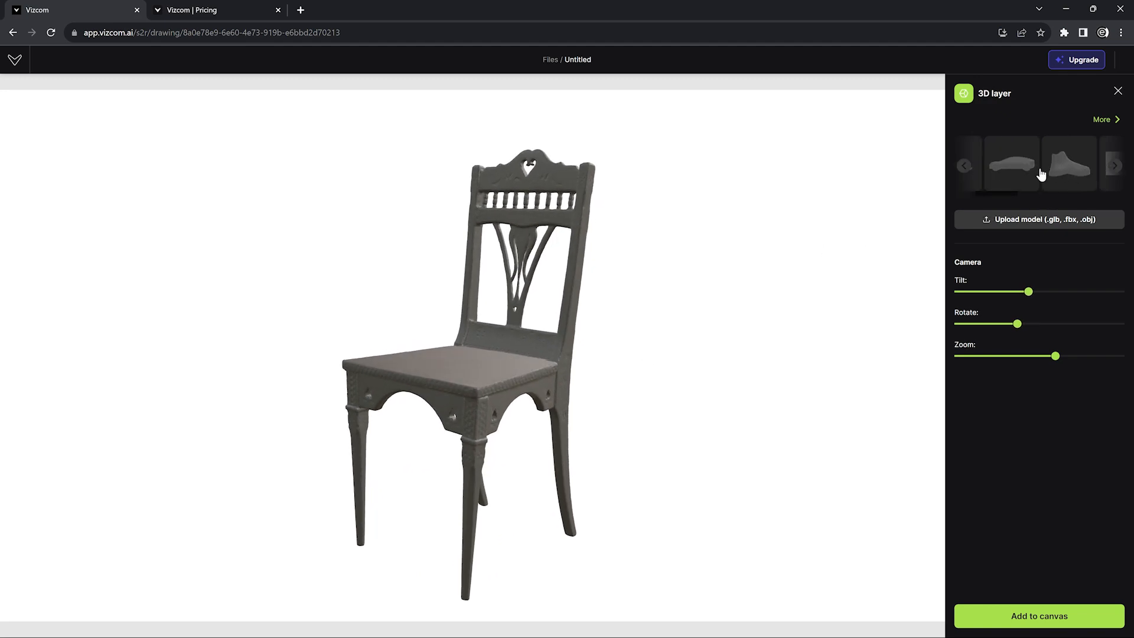
click(1028, 168)
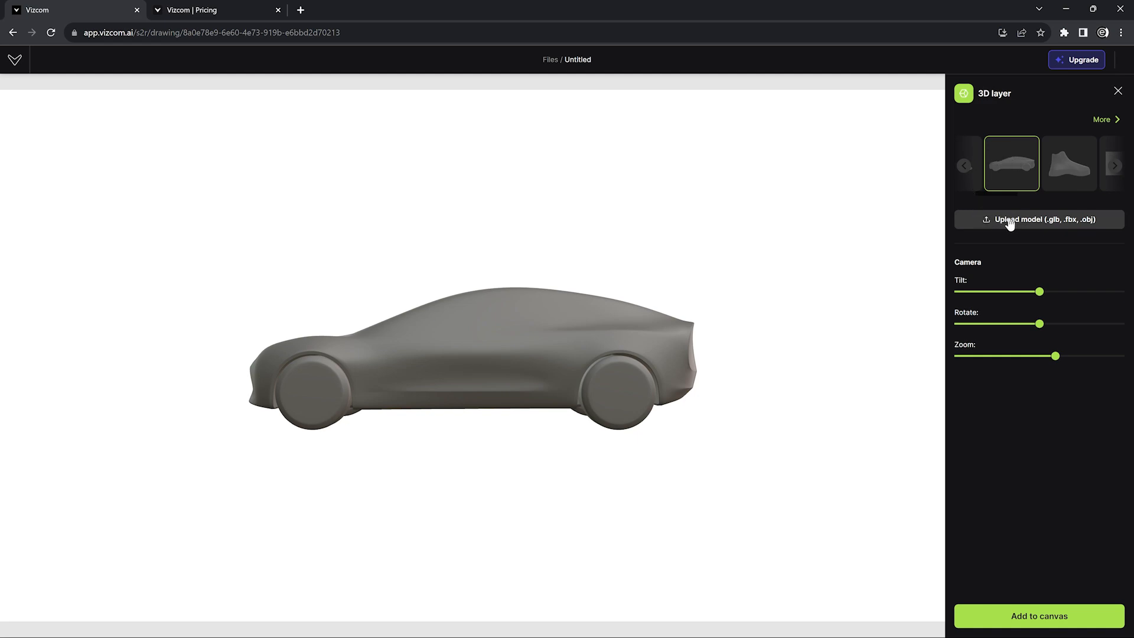
- Orbit the 3D car model to a front three-quarter view, enlarge it and add it to the canvas
drag(584, 263, 497, 367)
scroll(502, 370, up, 2)
scroll(502, 369, up, 6)
scroll(506, 368, down, 5)
click(1005, 619)
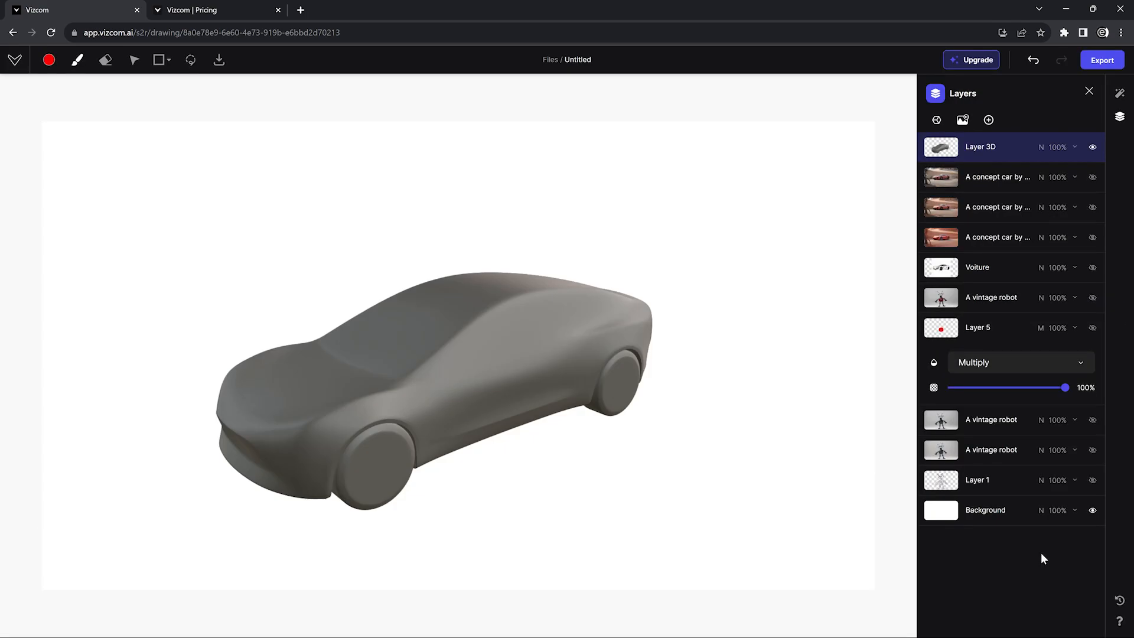
- Generate a Volume Render of the 3D car from the prompt "A concept car" and inspect its surface
click(1120, 93)
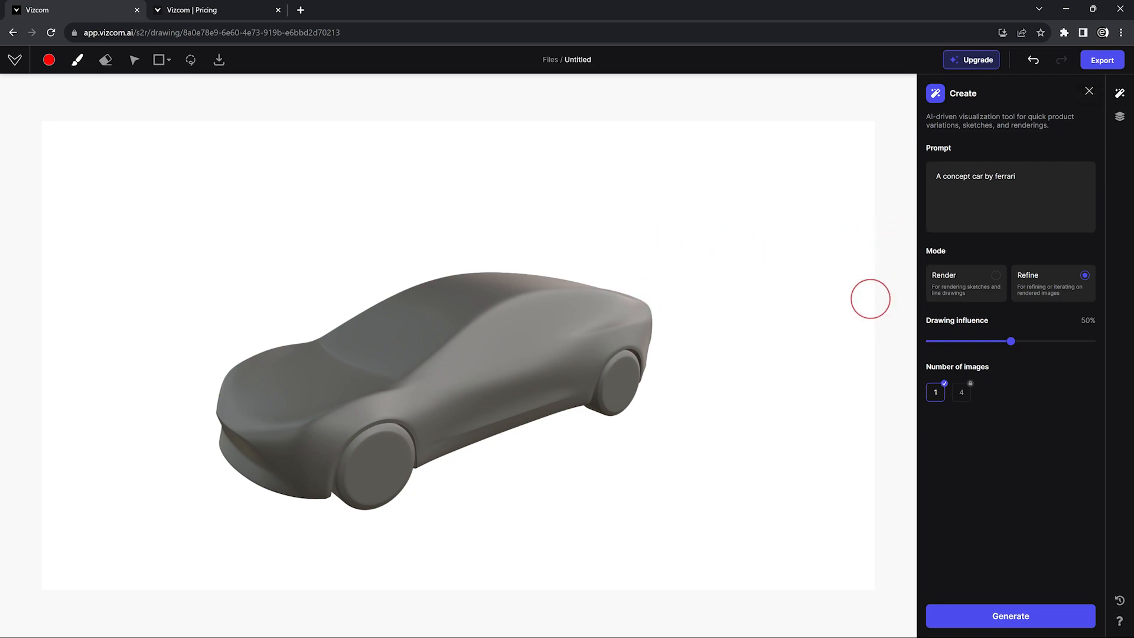
drag(1017, 177, 985, 176)
key(BackSpace)
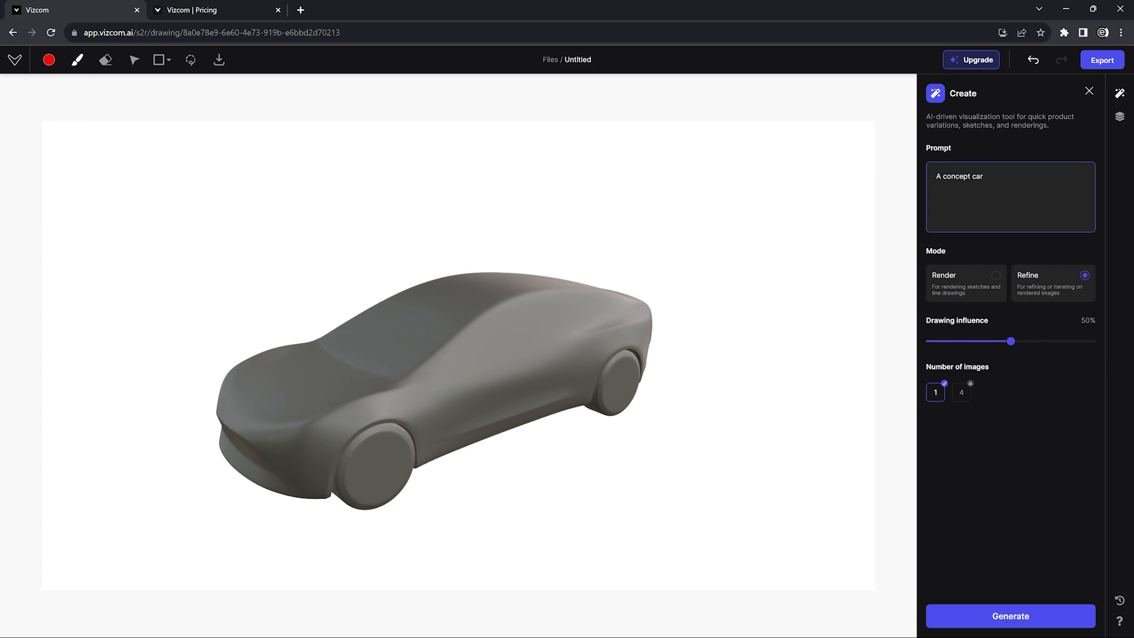
click(963, 286)
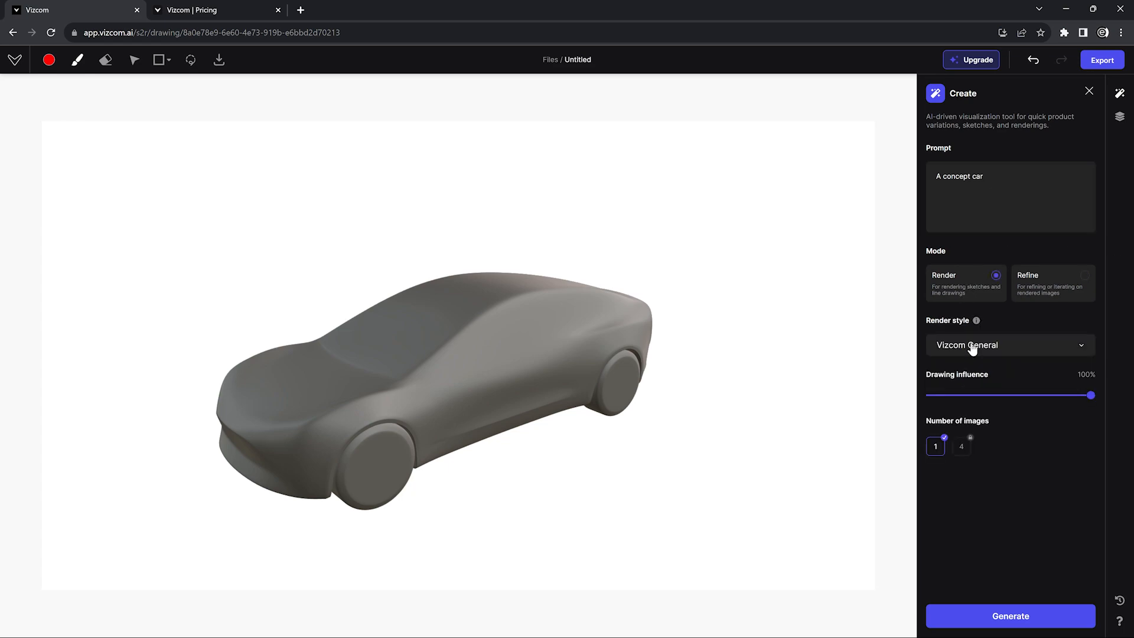
click(969, 347)
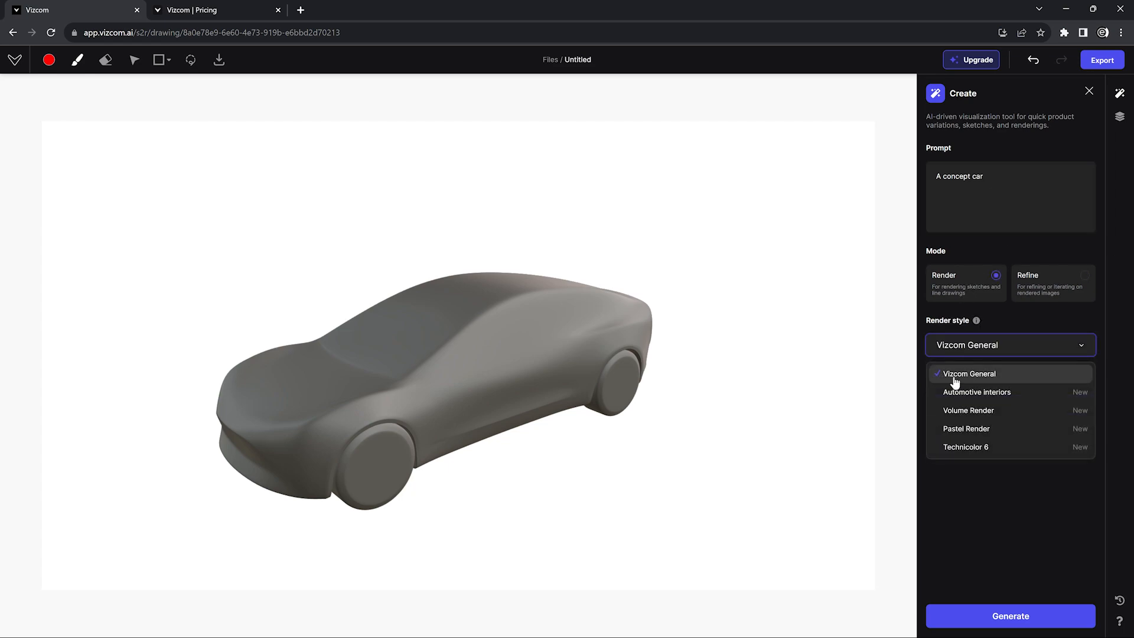
click(952, 411)
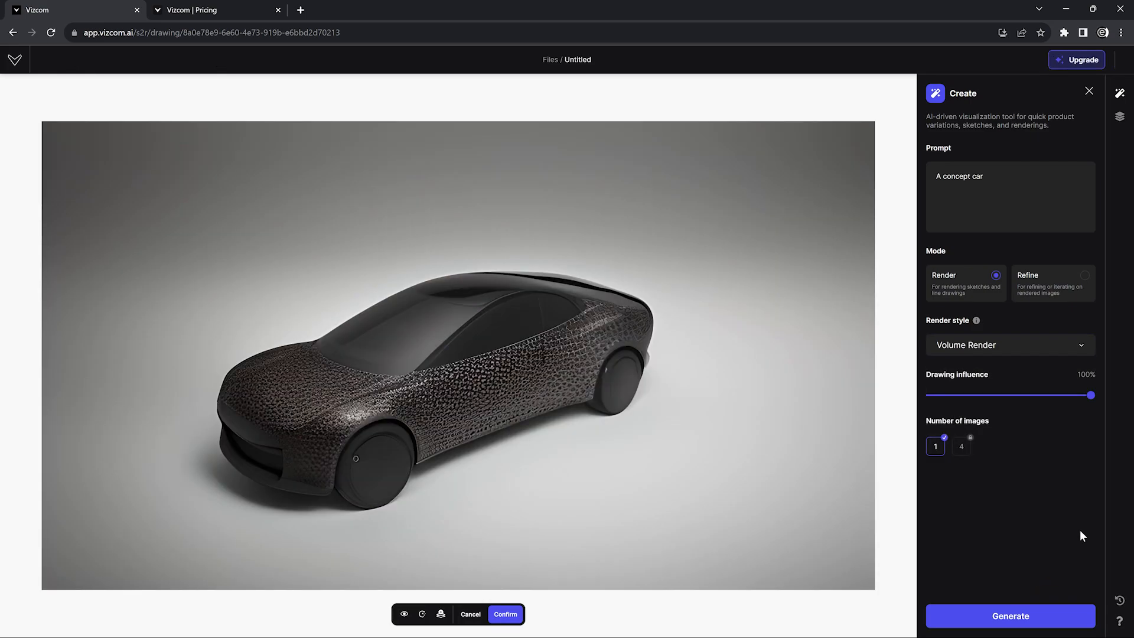
scroll(441, 425, up, 5)
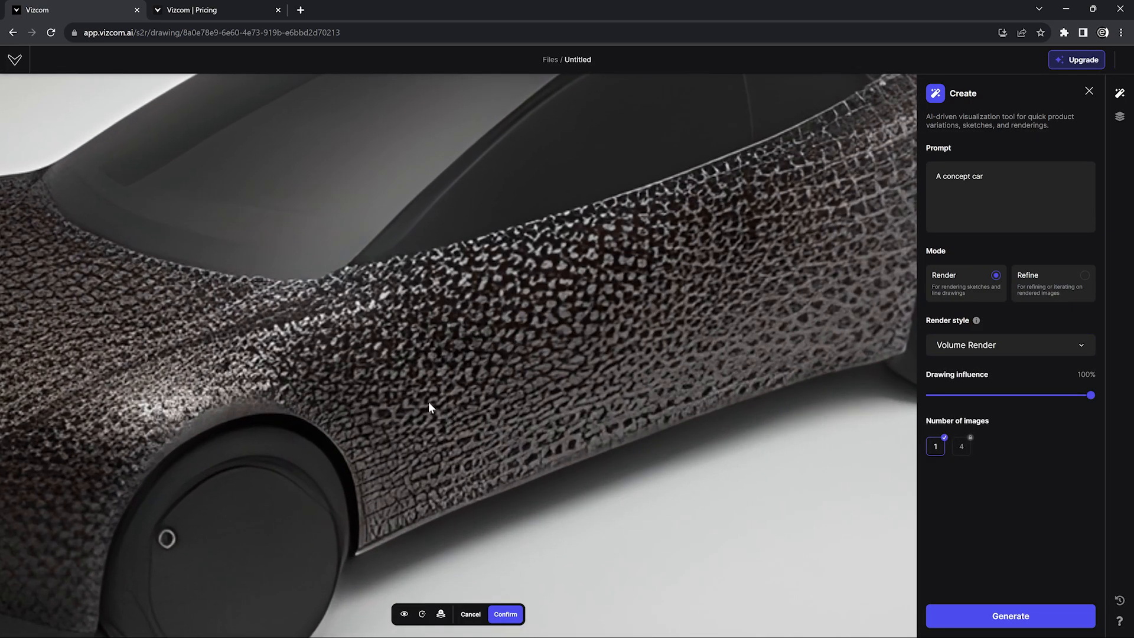
scroll(438, 395, down, 5)
- Regenerate the Volume Render with the prompt "A concept car in wood", compare it with the original canvas and accept it
click(985, 177)
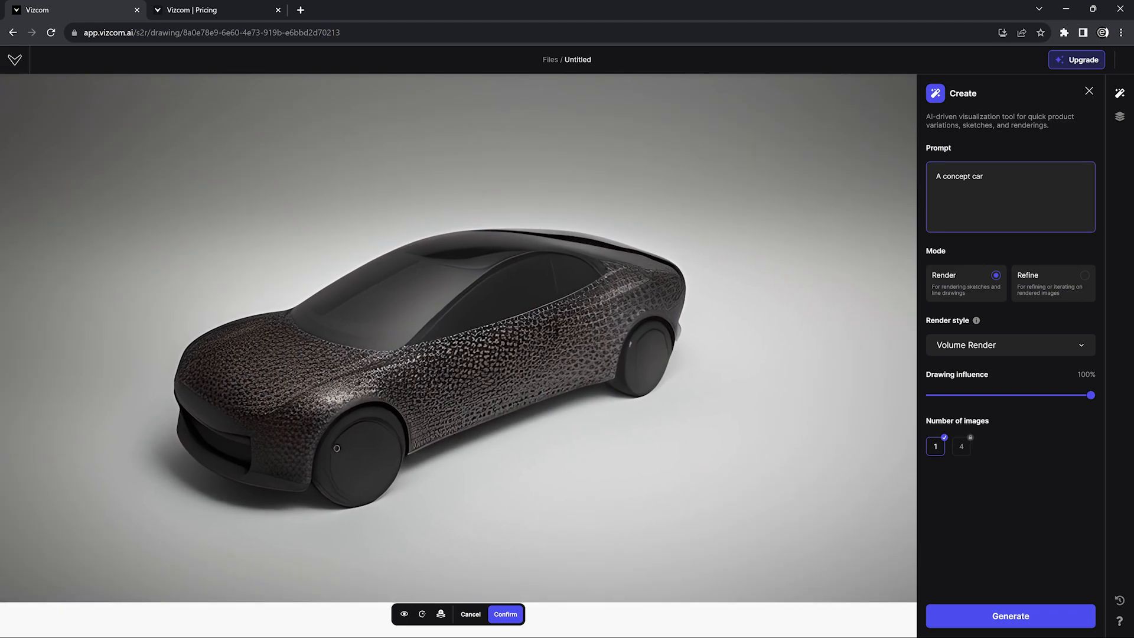
text(in wood)
click(987, 614)
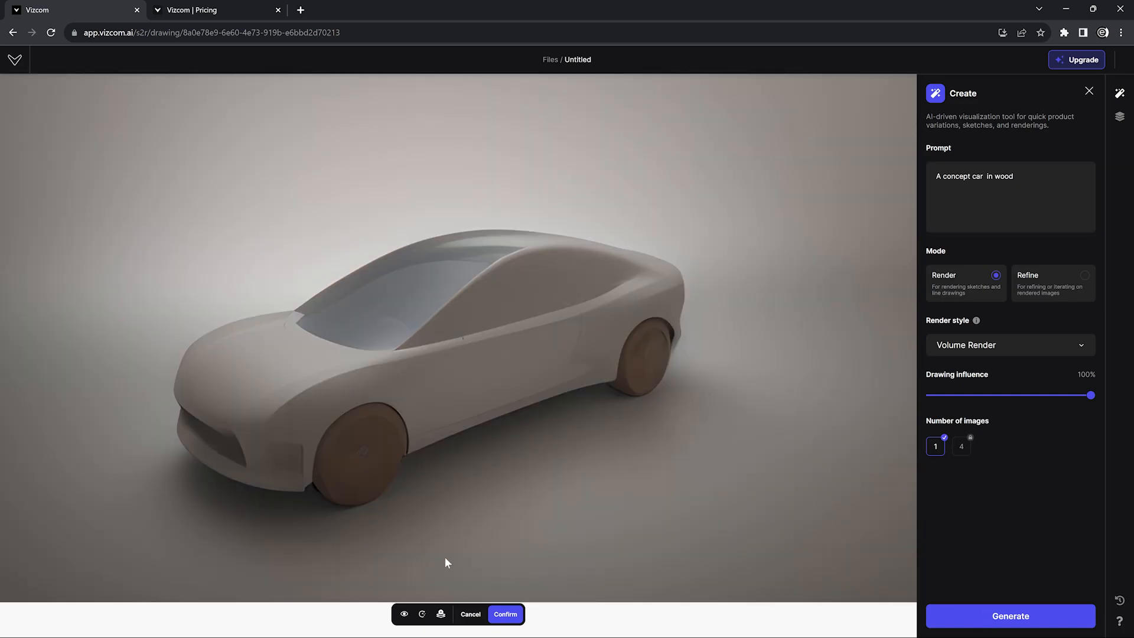
click(405, 615)
click(502, 614)
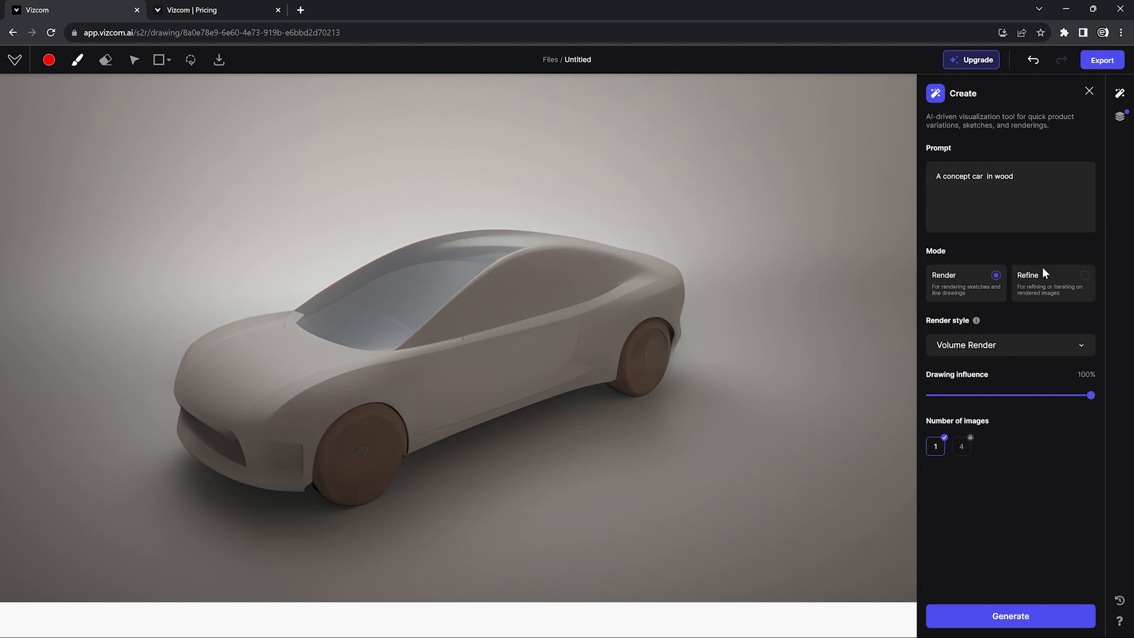
- Generate a Refine version of the car with the prompt shortened to "wood" at 50% drawing influence
click(1046, 289)
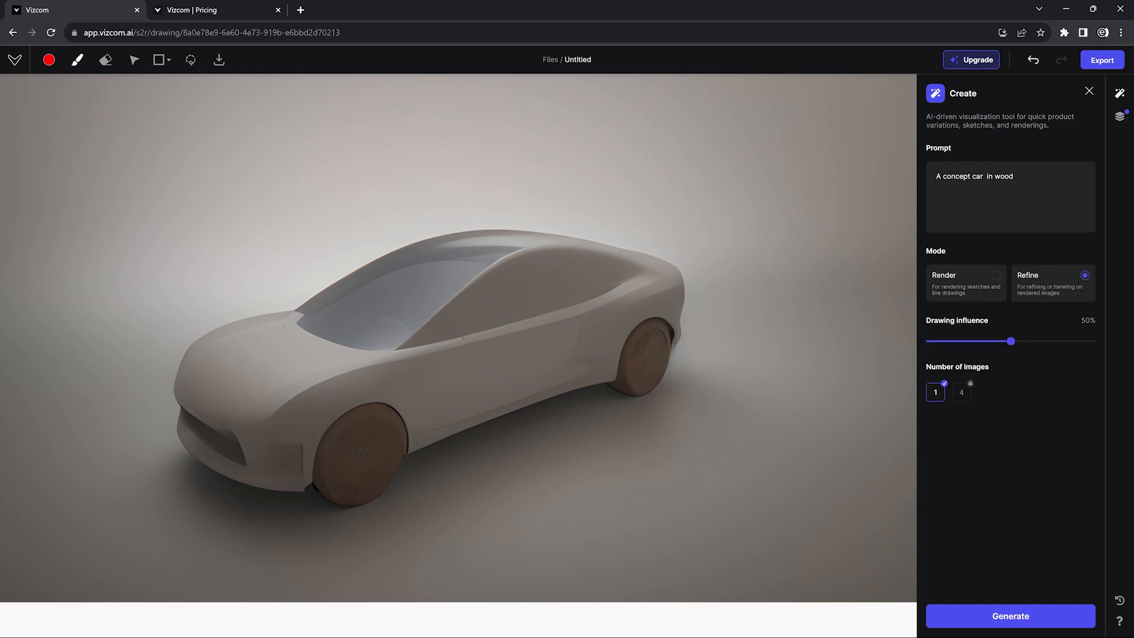
drag(993, 176, 944, 148)
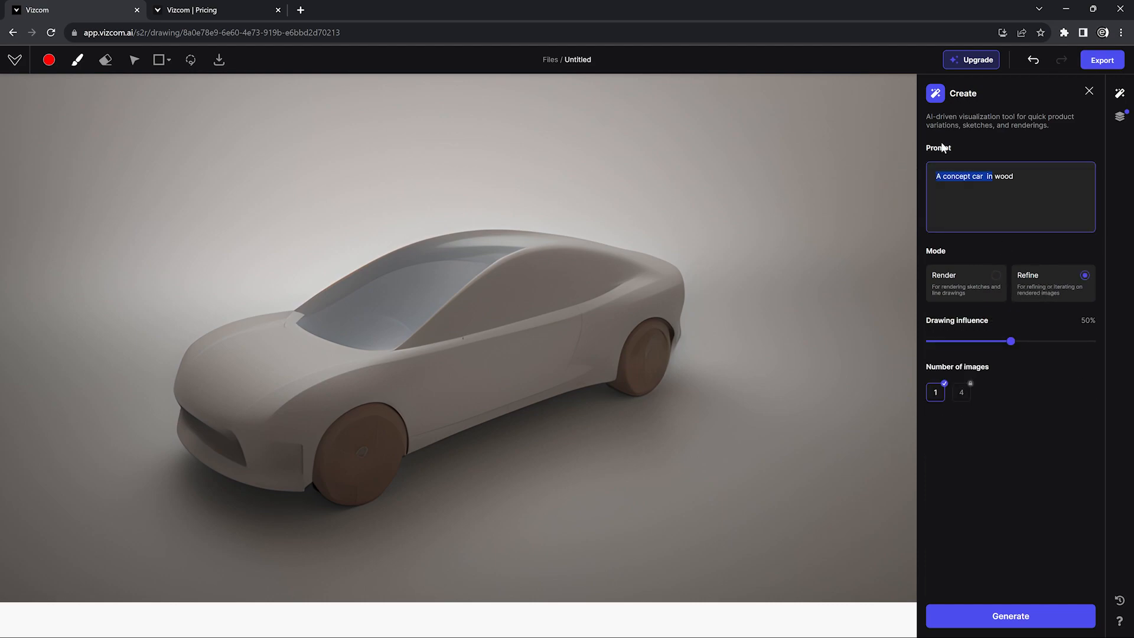
text(=)
key(BackSpace)
click(981, 607)
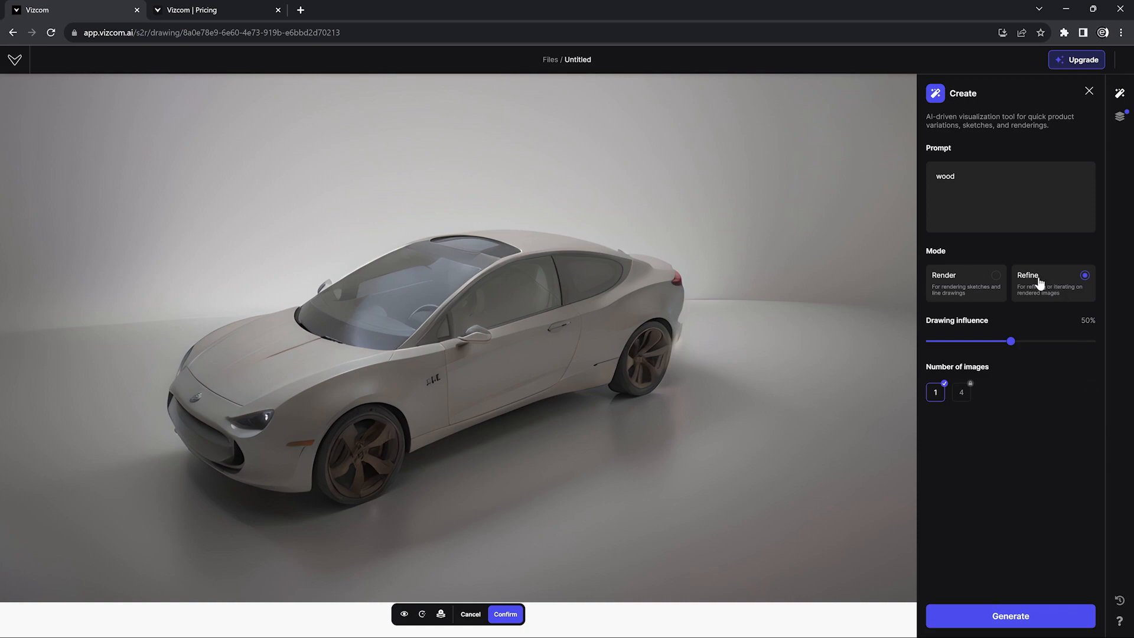
- Compare the refined car repeatedly with the original canvas and discard the refinement
click(404, 616)
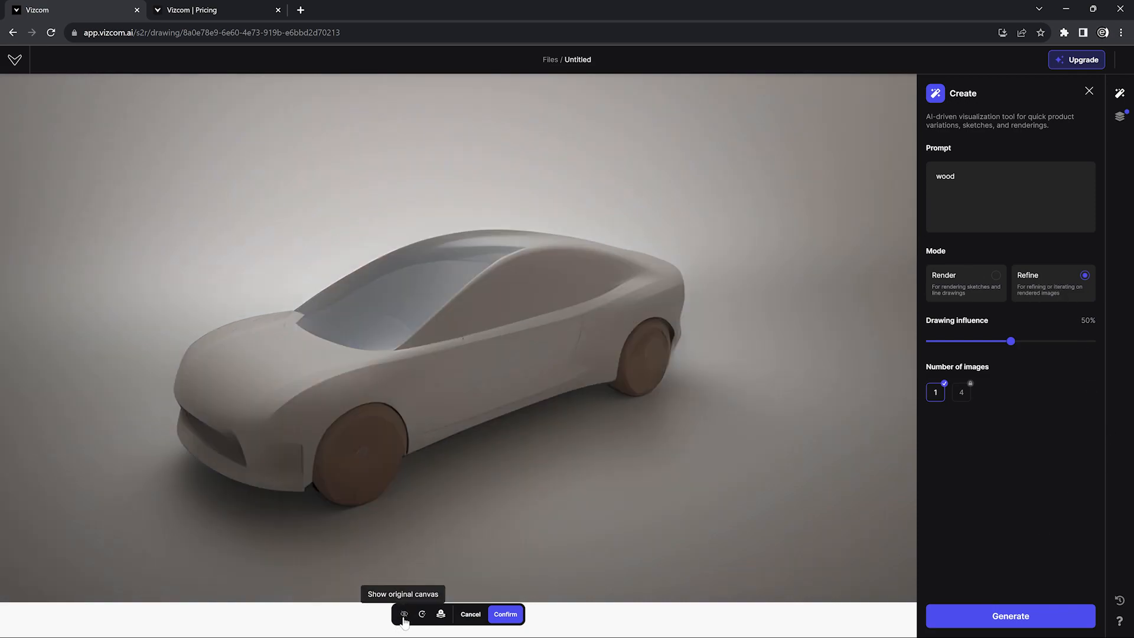
click(404, 614)
click(404, 614)
click(405, 614)
click(404, 614)
click(404, 615)
click(404, 615)
click(404, 615)
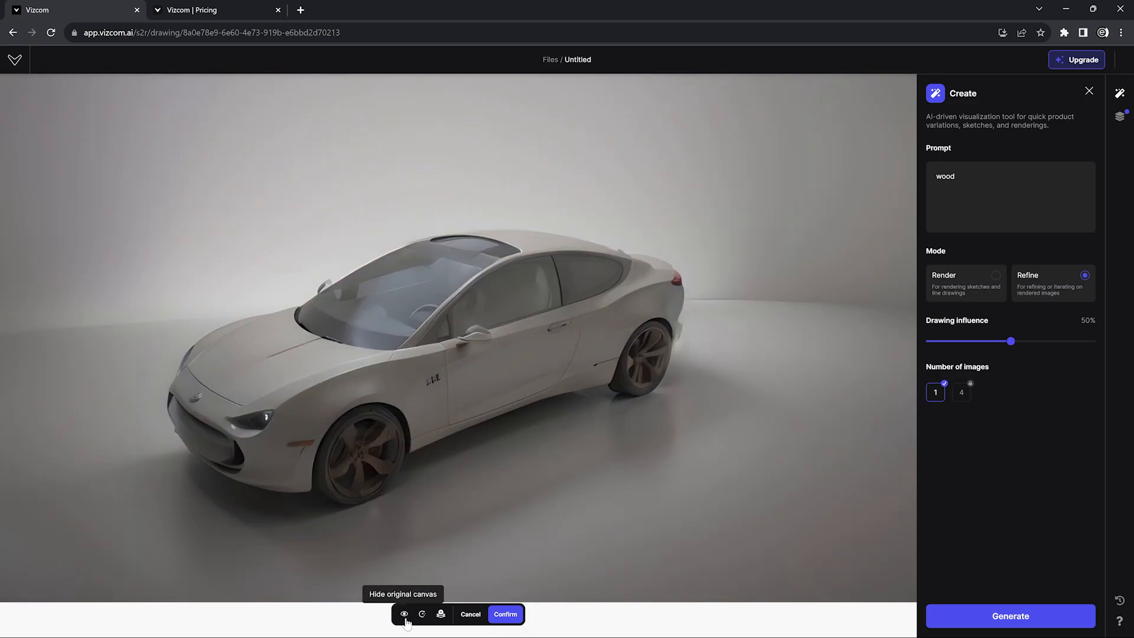
click(471, 615)
- Render the car in the Vizcom General style at 70% drawing influence, compare it with the original canvas and accept it
click(970, 288)
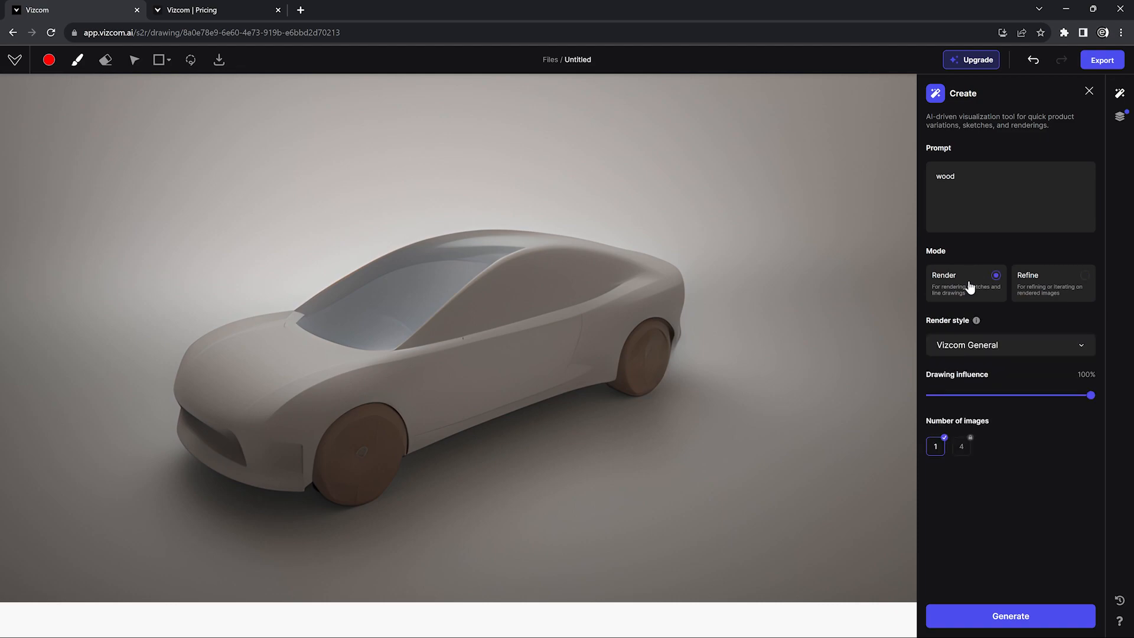
click(1027, 396)
drag(1029, 400, 1043, 397)
click(1059, 349)
click(987, 345)
click(1046, 615)
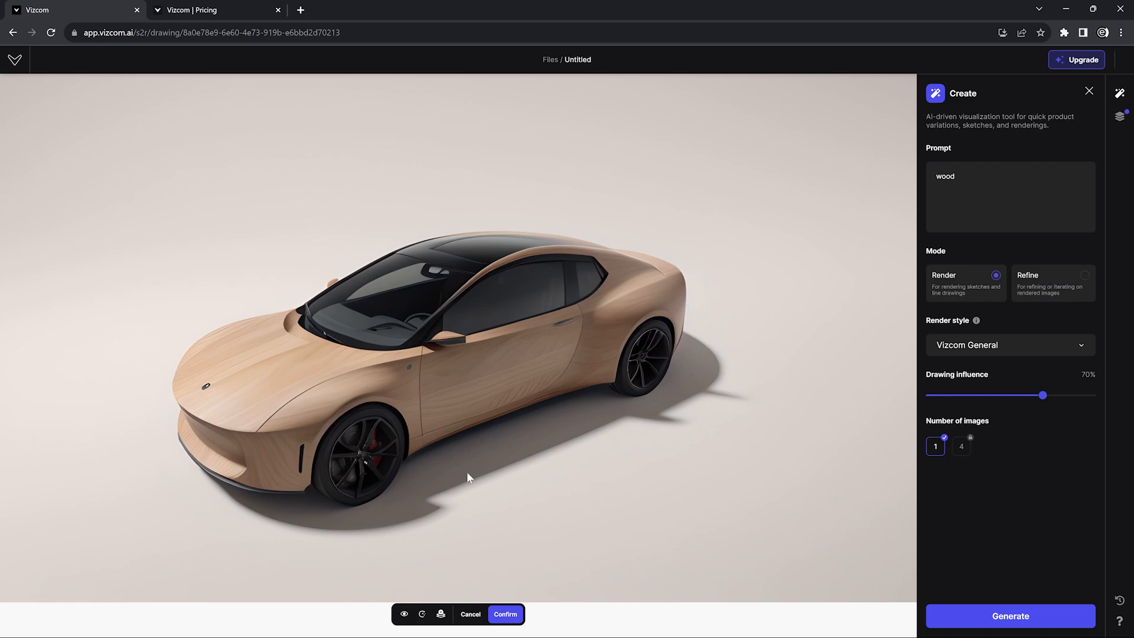
click(404, 614)
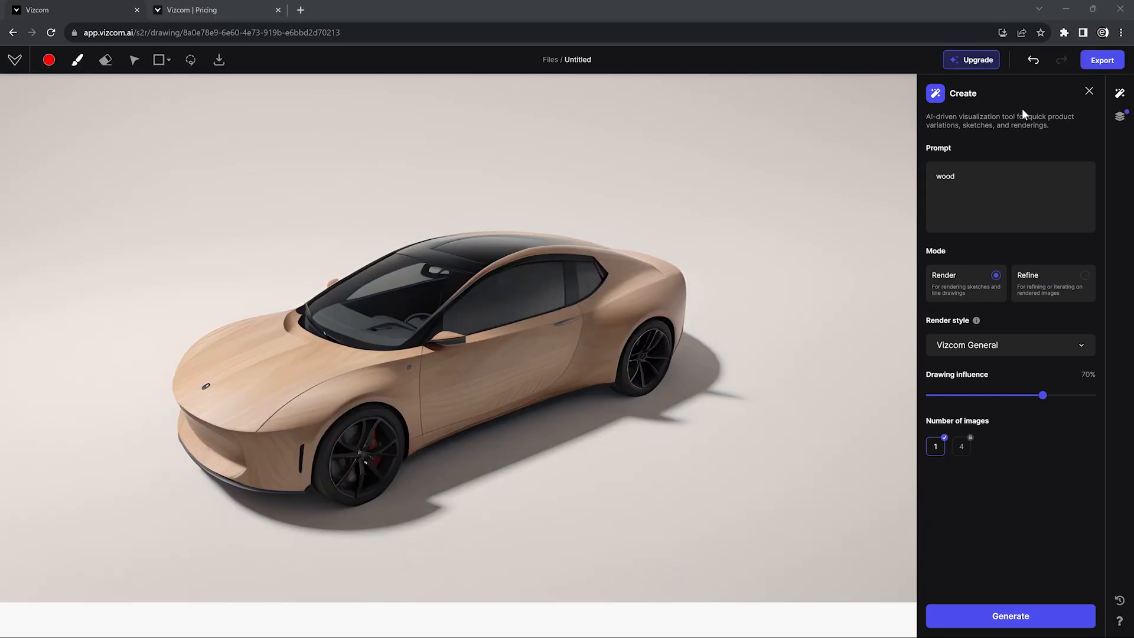
- Try to export the canvas as an upscaled 3840×2160 PNG and dismiss the Vizcom Professional offer
click(1101, 65)
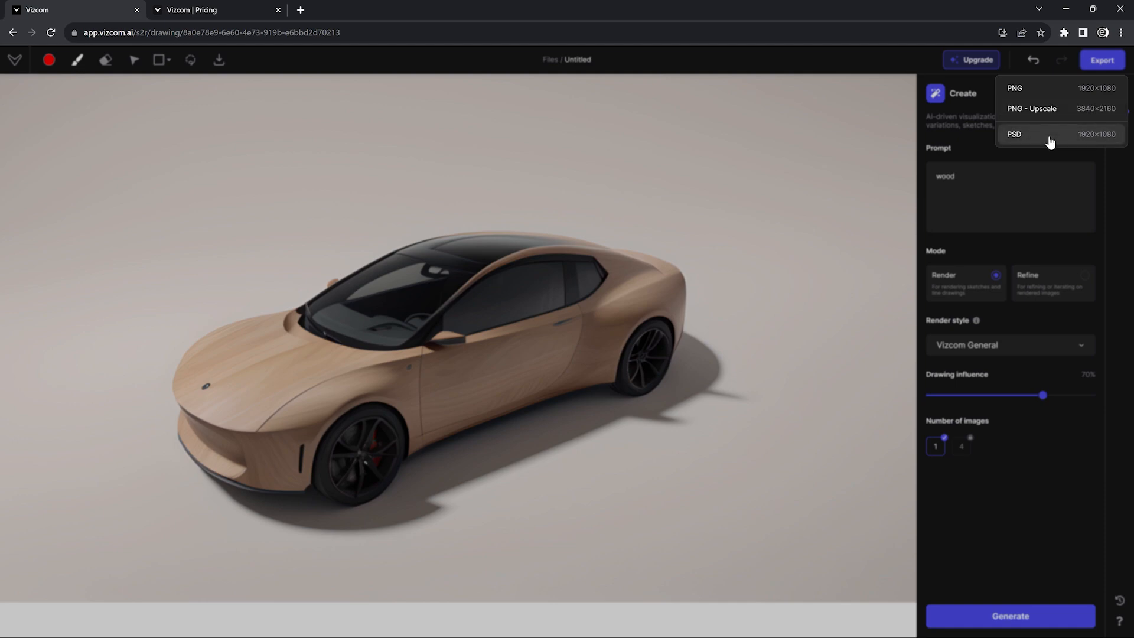
click(1040, 109)
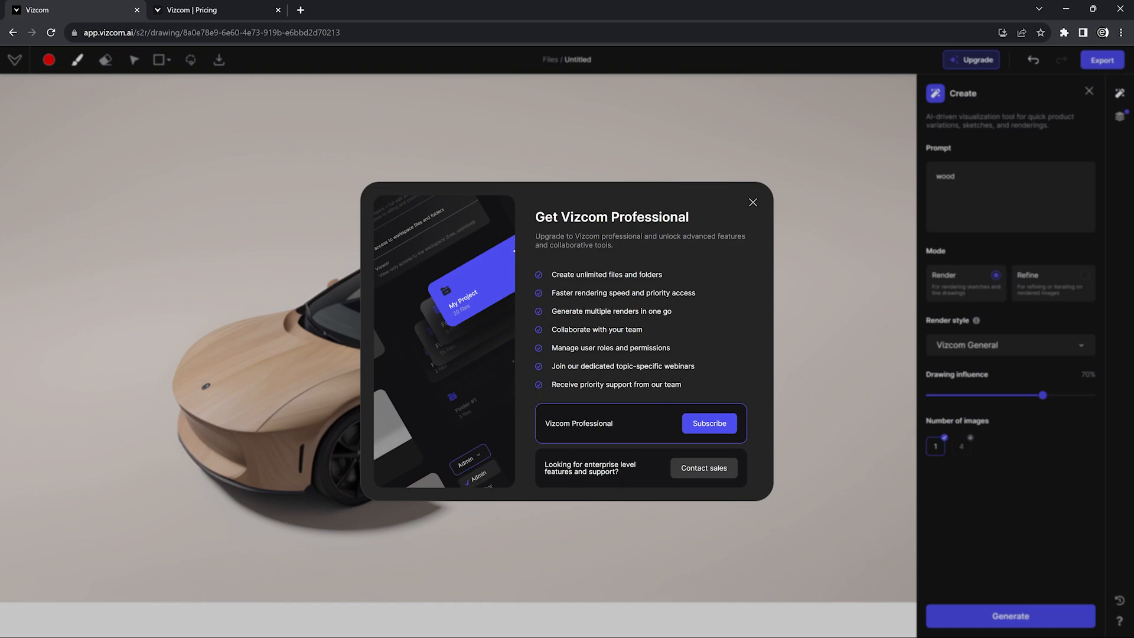
click(751, 203)
- Show the layers list and open the exported Untitled.psd in Photoshop
click(1089, 92)
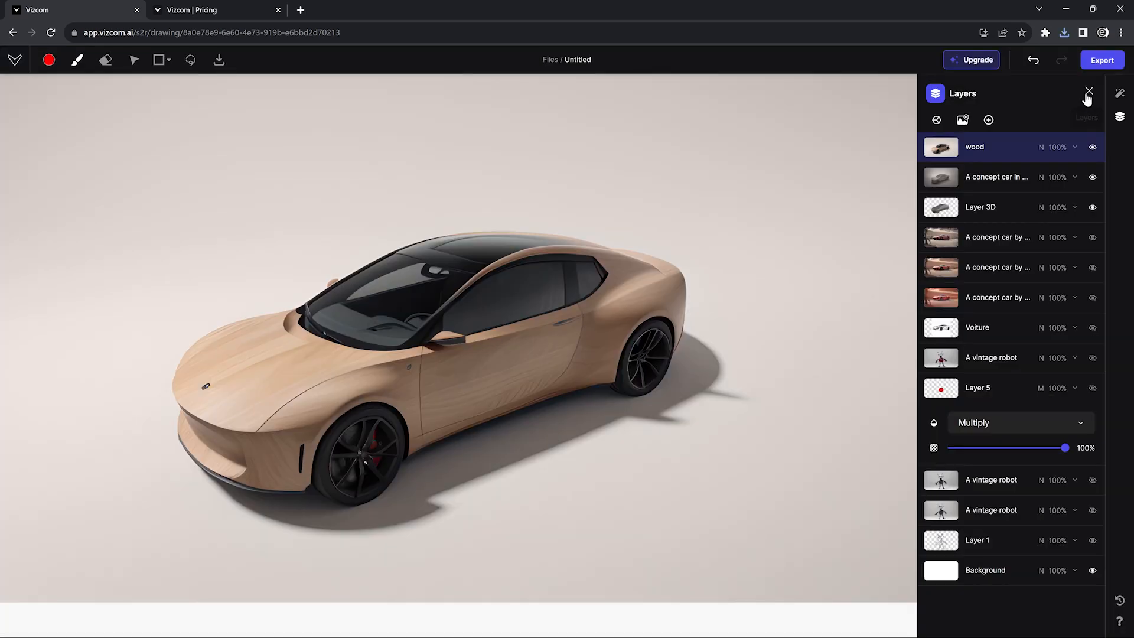
click(963, 121)
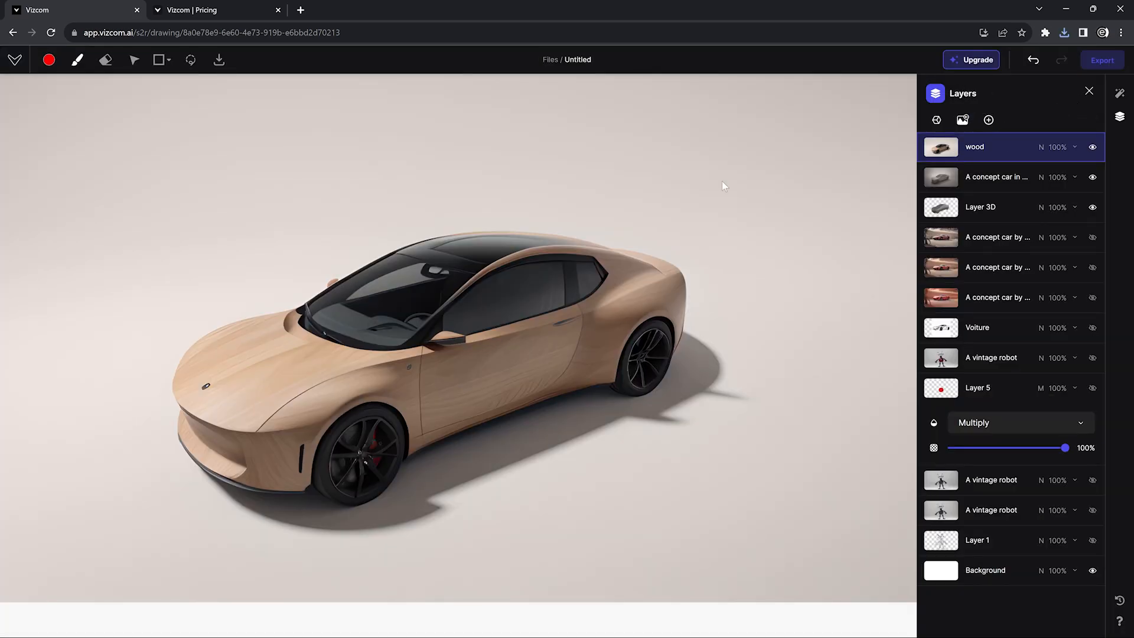
key(Return)
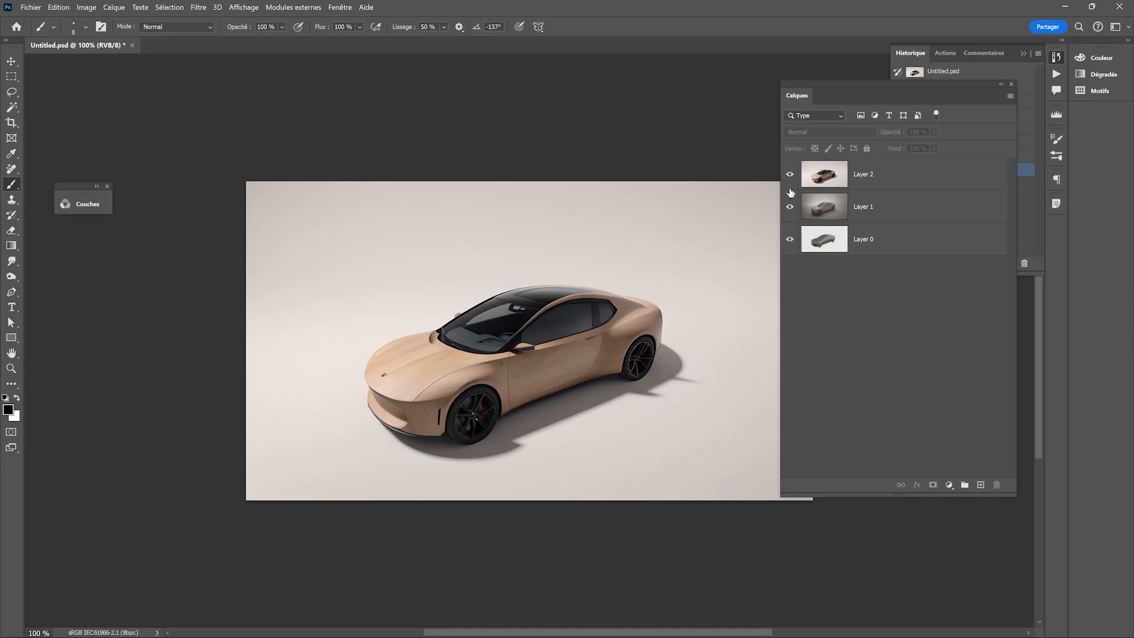
- Hide Layer 2 and Layer 1 in the PSD to inspect the 3D car layer, and show both again
click(790, 174)
click(788, 207)
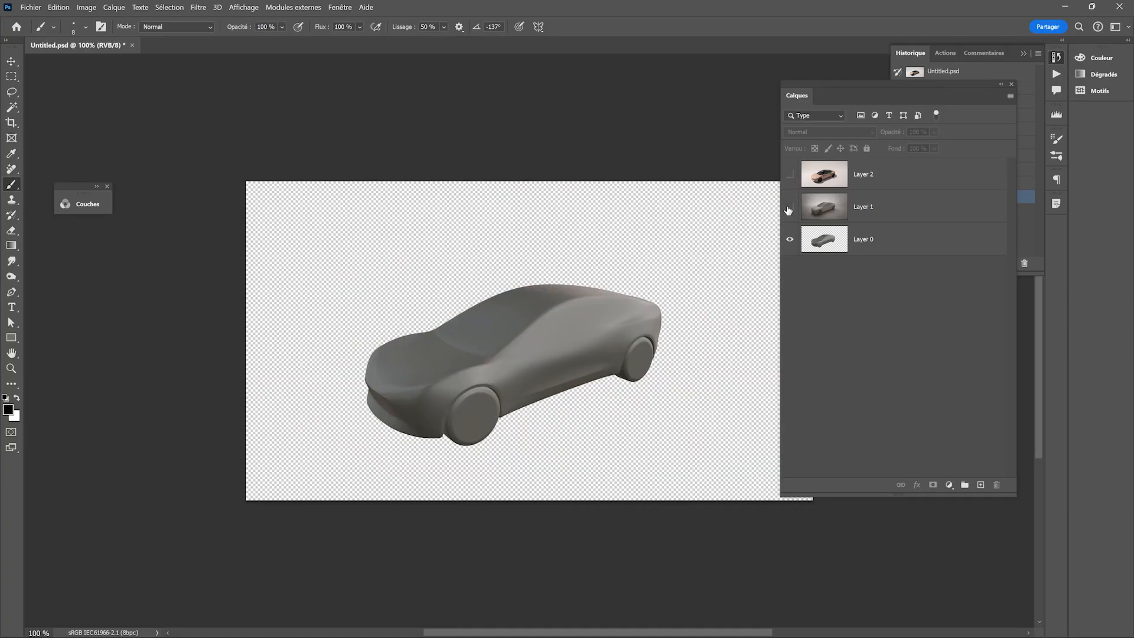
click(789, 207)
click(789, 174)
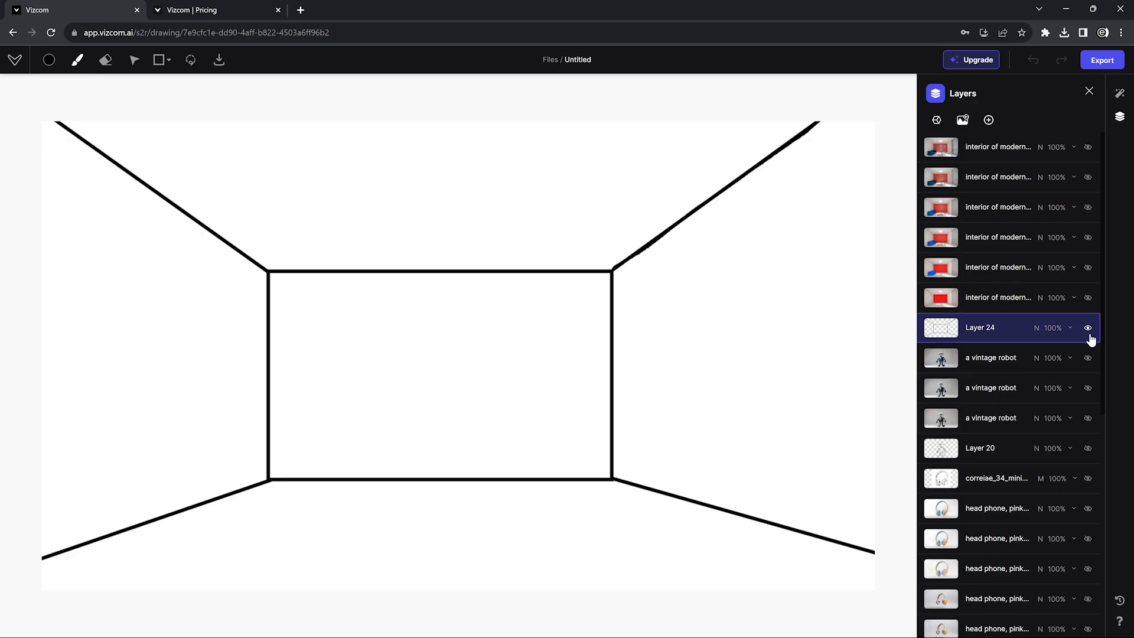
- Show the six modern interior renders one after another, from the first above the Layer 24 room sketch up to the uppermost
click(1088, 298)
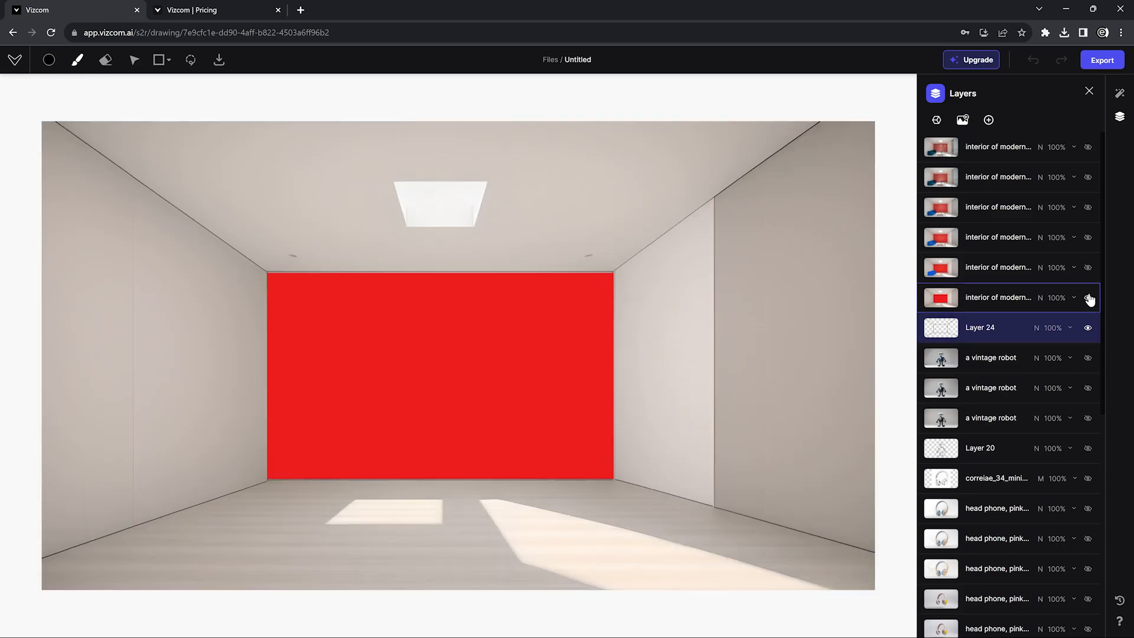
click(1088, 268)
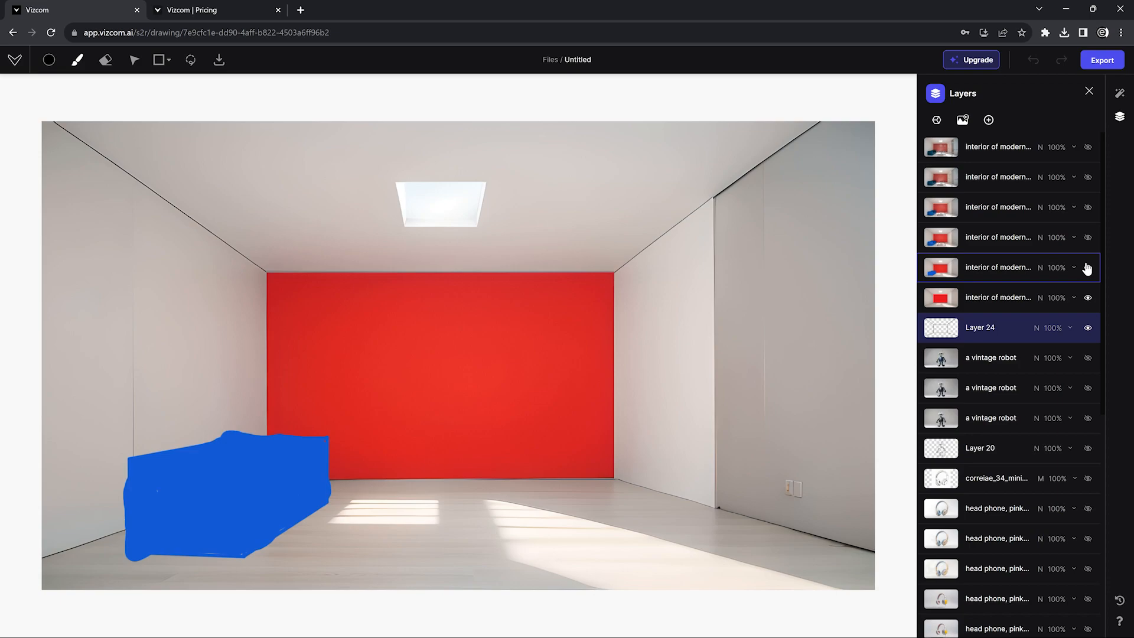
click(1088, 238)
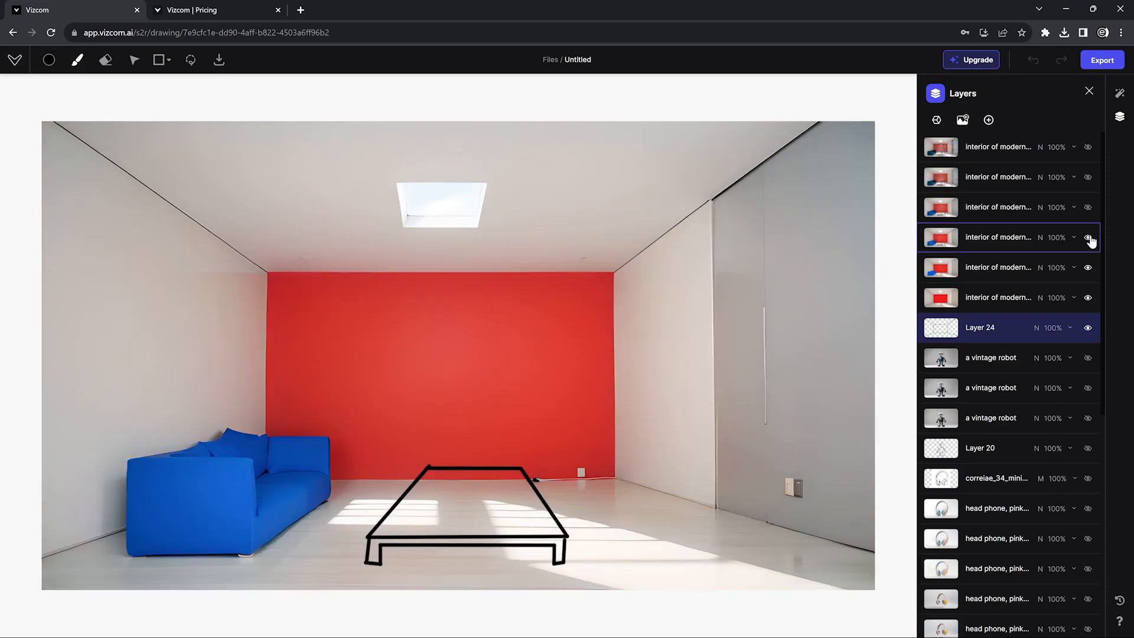
click(1088, 207)
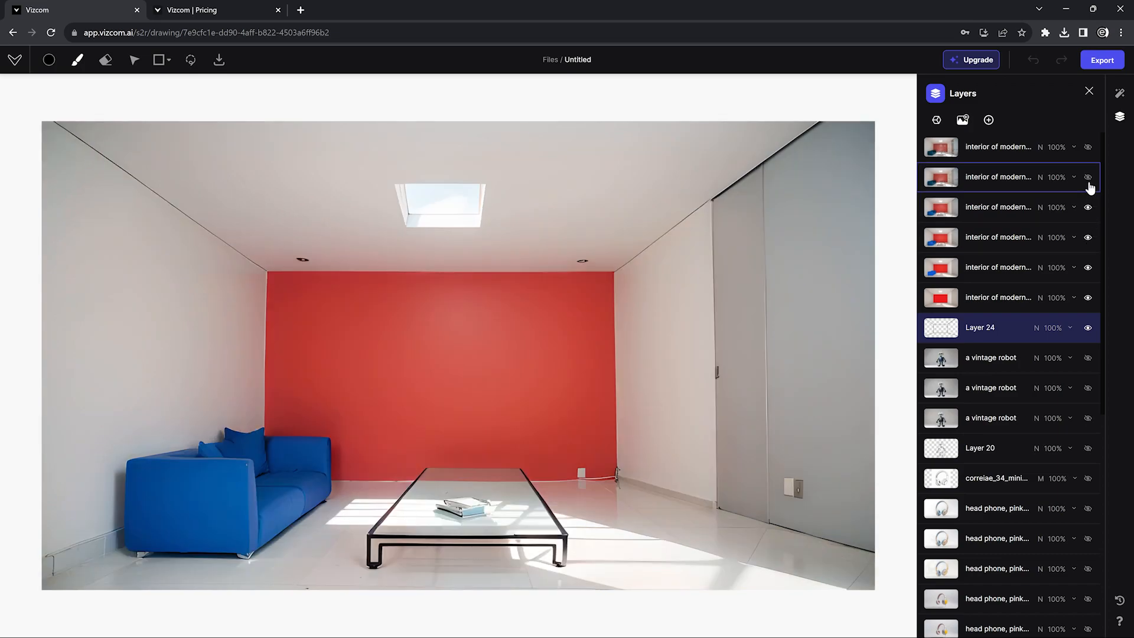
click(1088, 177)
click(1088, 147)
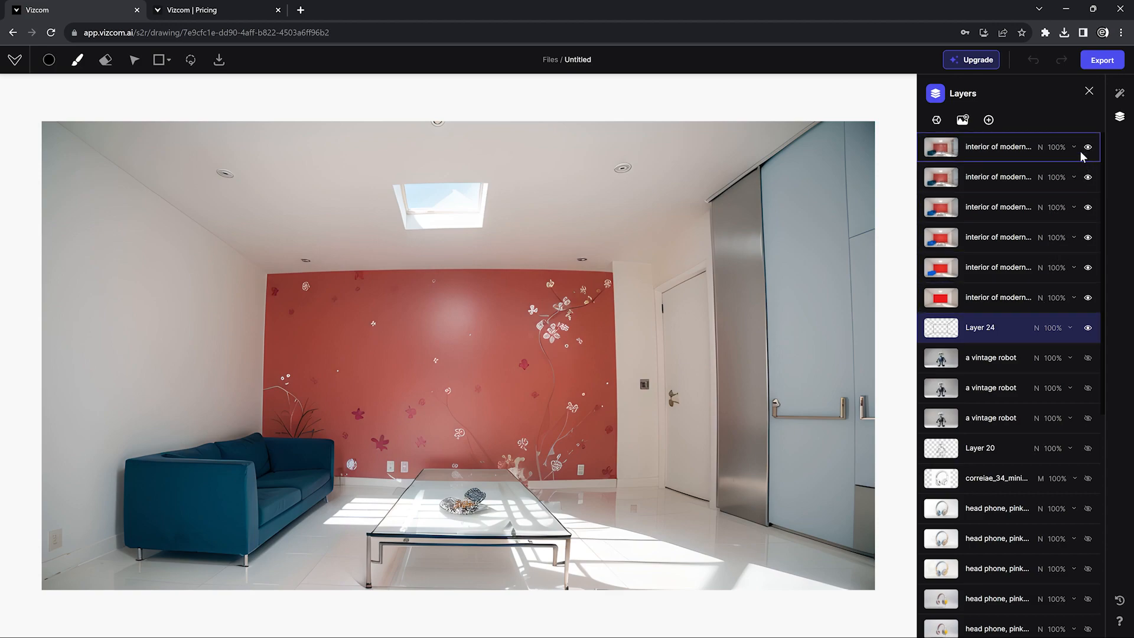
- Hide all six modern interior renders and the Layer 24 room sketch
click(1088, 147)
click(1088, 178)
click(1090, 208)
click(1088, 238)
click(1088, 268)
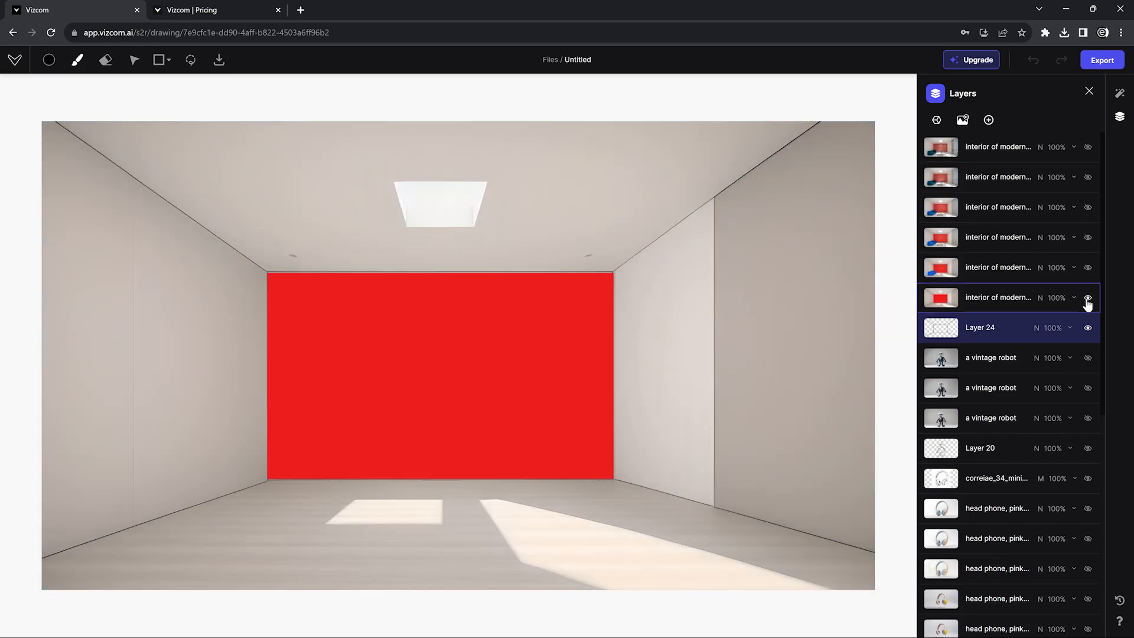
click(1088, 298)
scroll(1055, 312, down, 1)
click(1088, 312)
- View the headphone line drawing on its own and hide it again
scroll(1087, 299, down, 2)
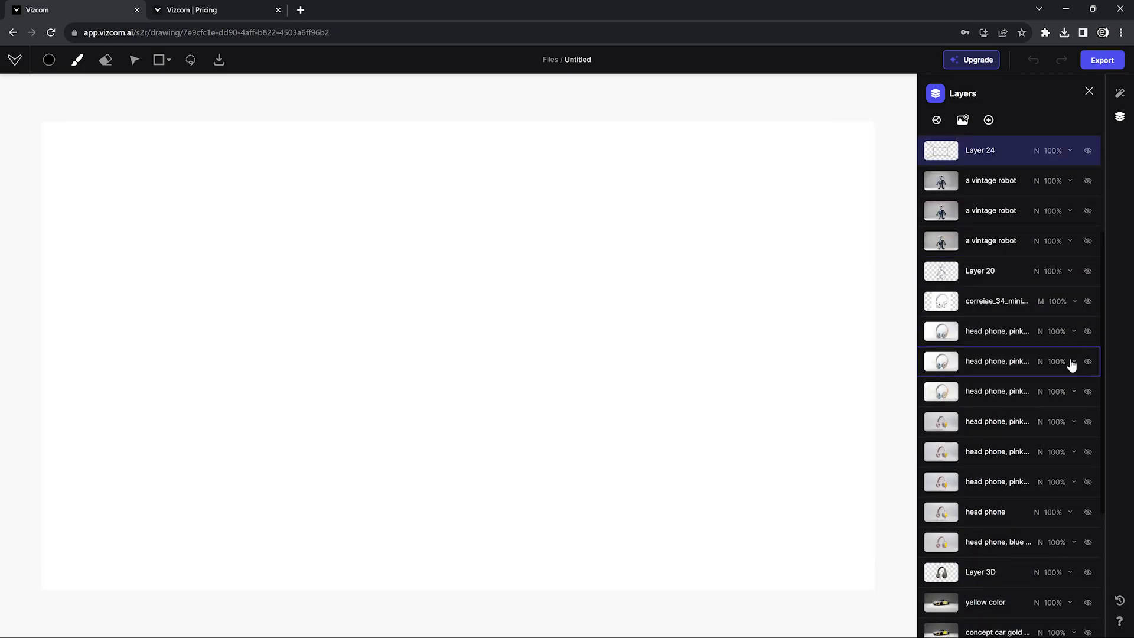
scroll(1071, 360, down, 1)
click(1088, 243)
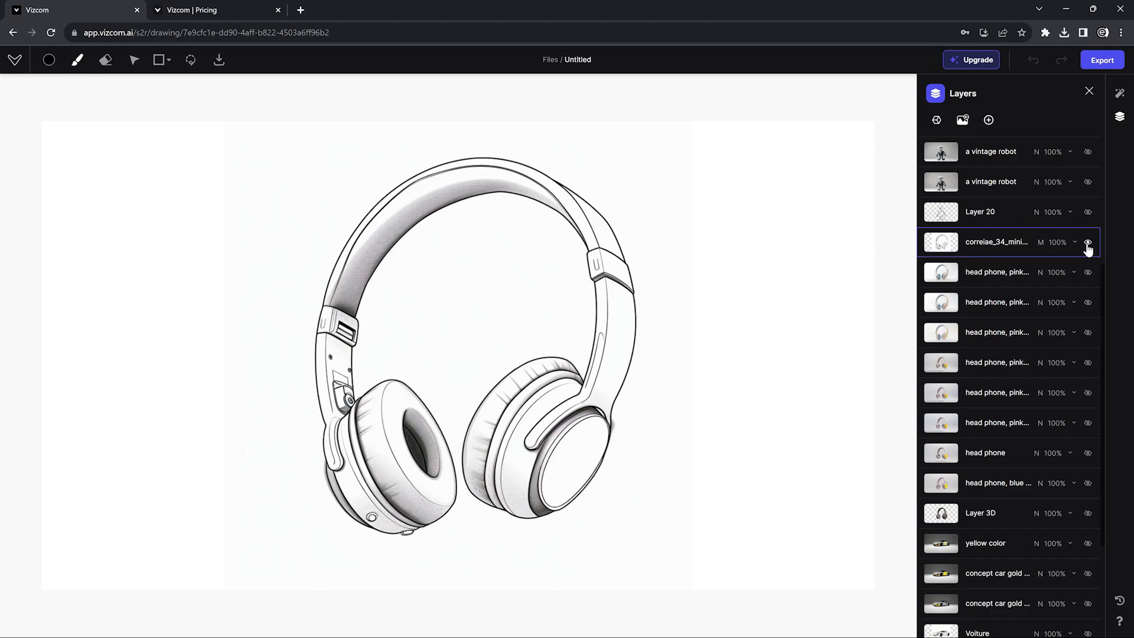
click(1088, 242)
- Show the pink head phone renders in turn and compare them with the line drawing overlaid and hidden
click(1088, 332)
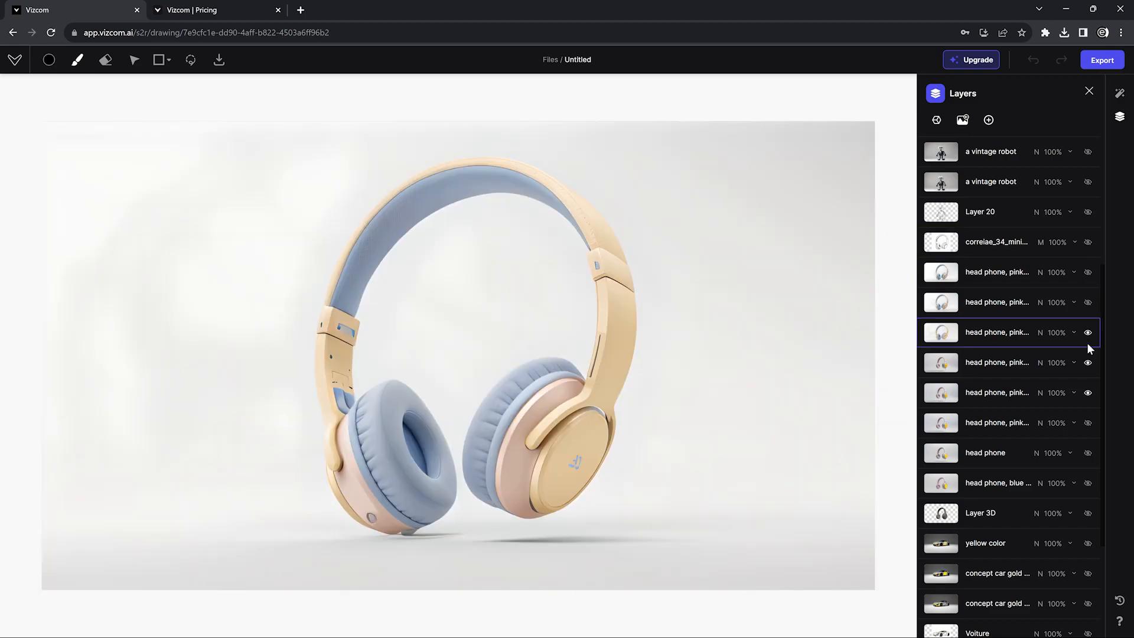
click(1088, 303)
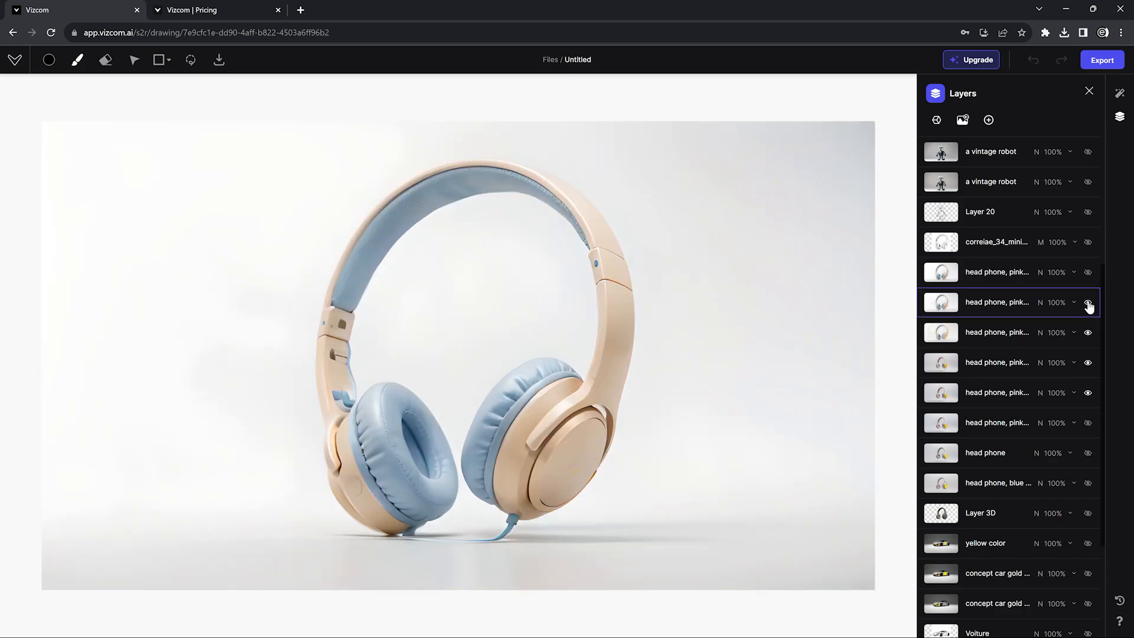
click(1088, 275)
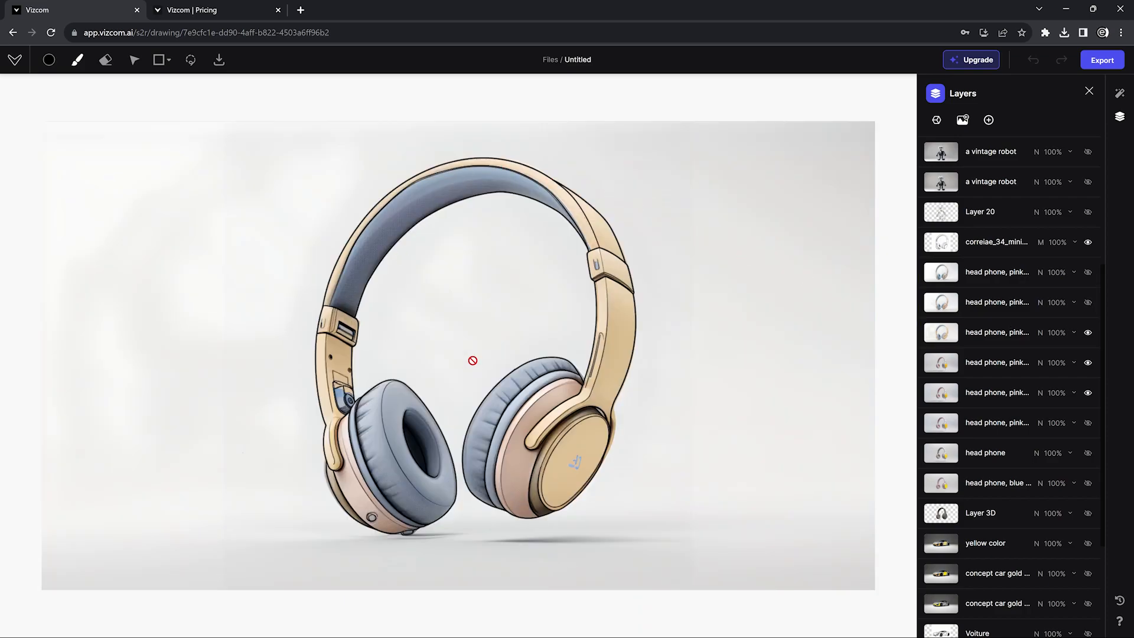
click(1088, 244)
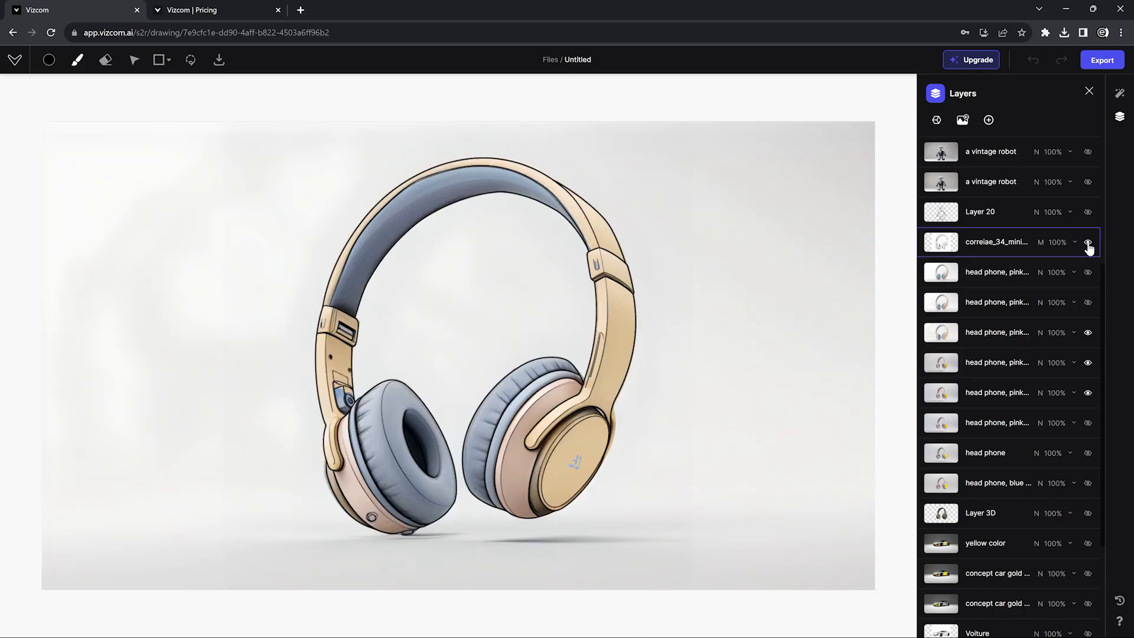
click(1088, 243)
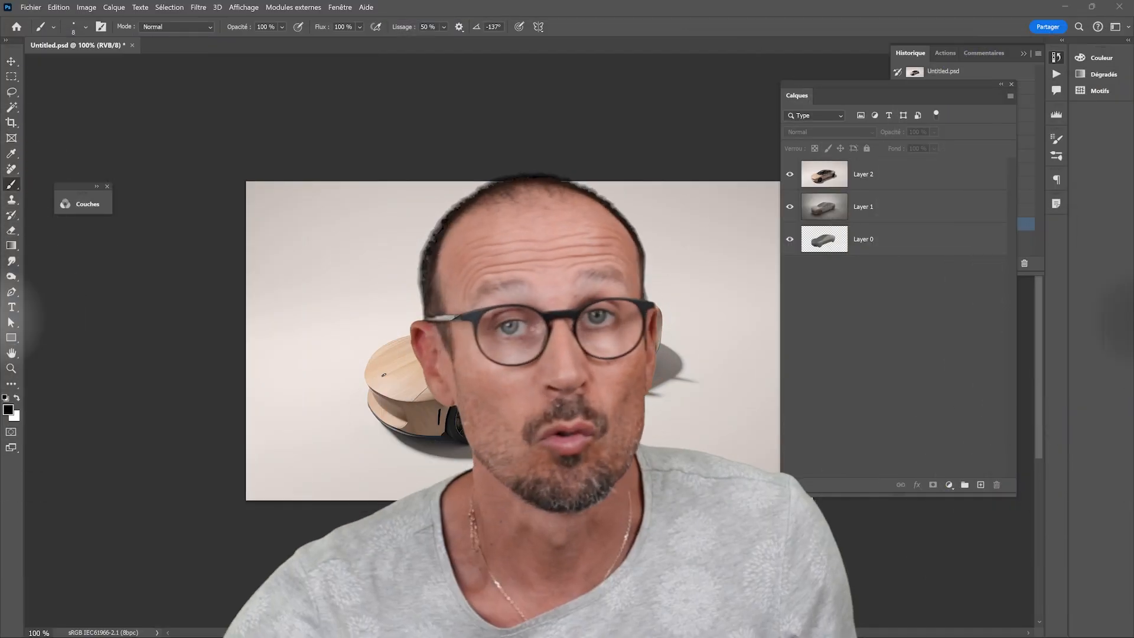